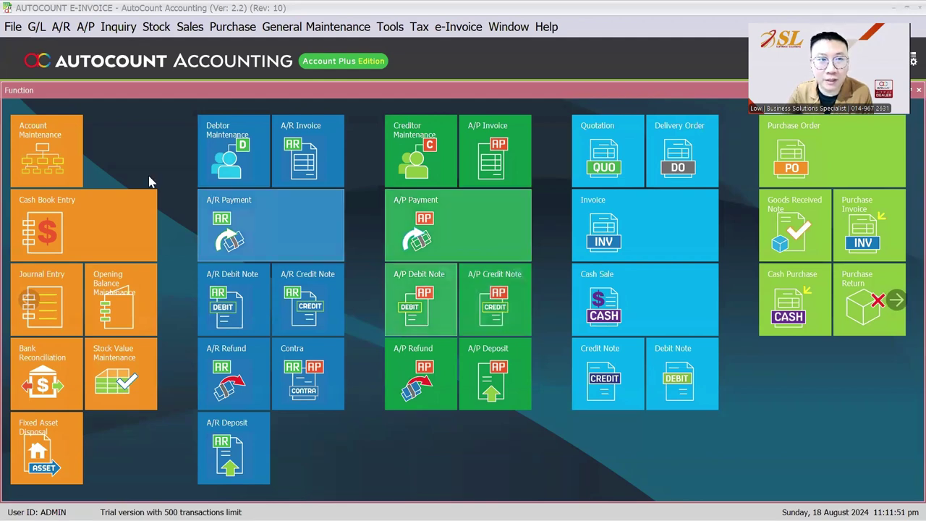
Step: Open Debtor Maintenance and edit the 300-C001 CASH CUSTOMER account
click(61, 26)
click(87, 41)
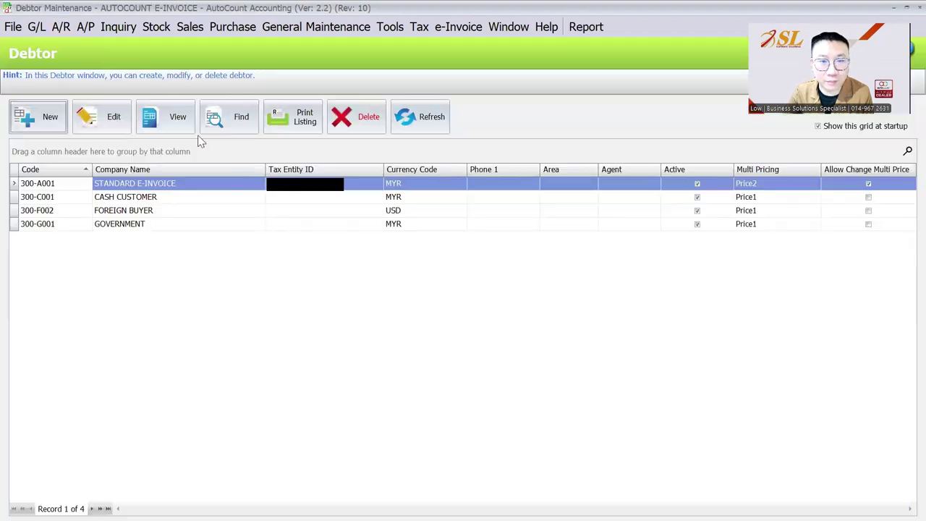
click(295, 197)
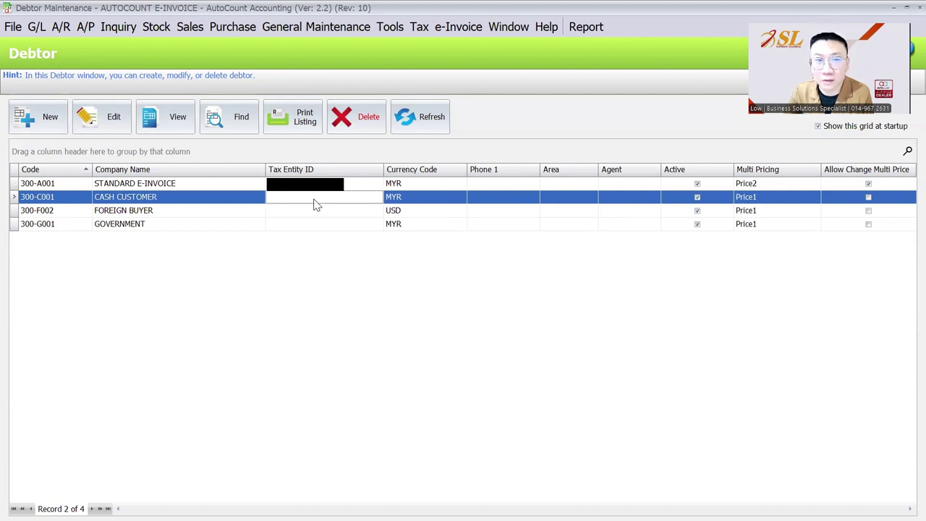
click(189, 31)
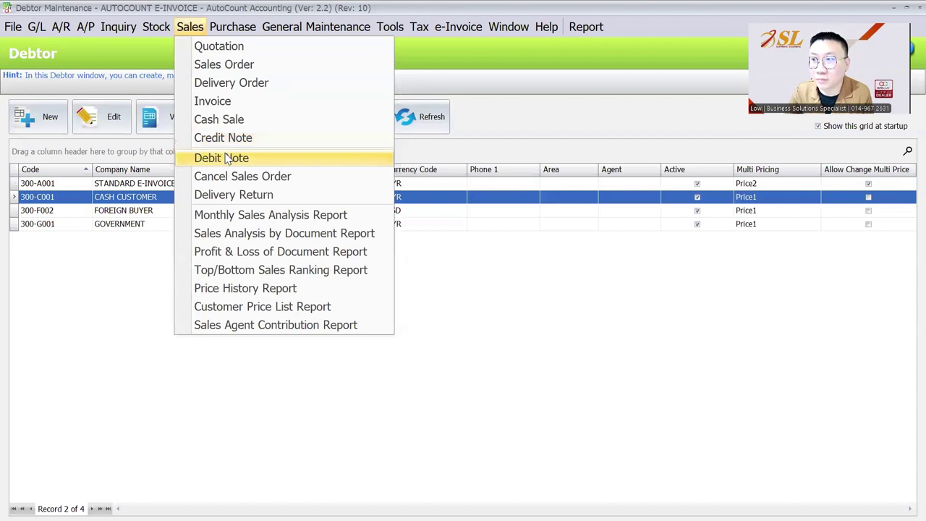
click(478, 283)
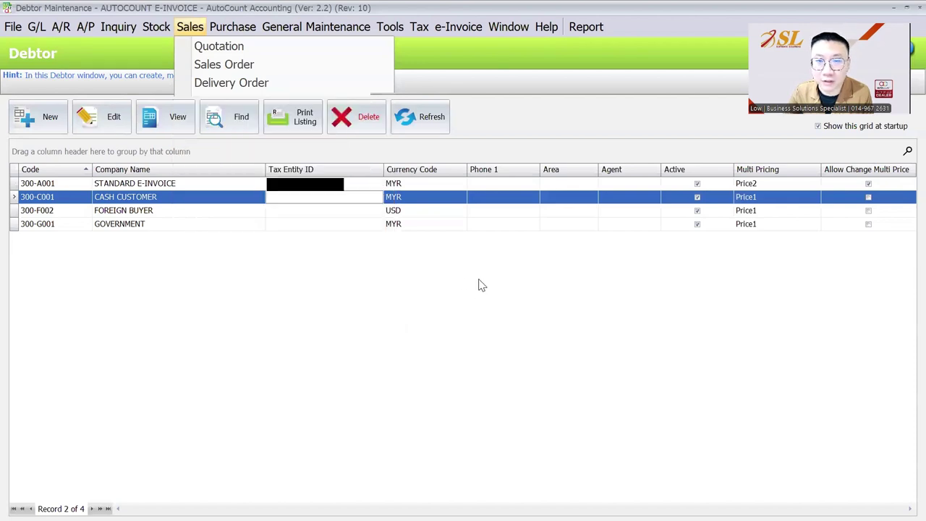
click(146, 202)
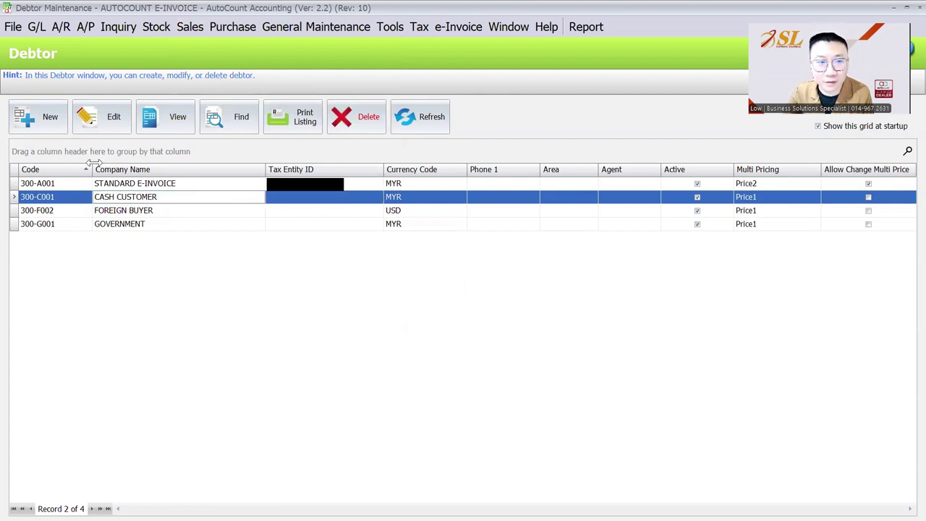
click(104, 118)
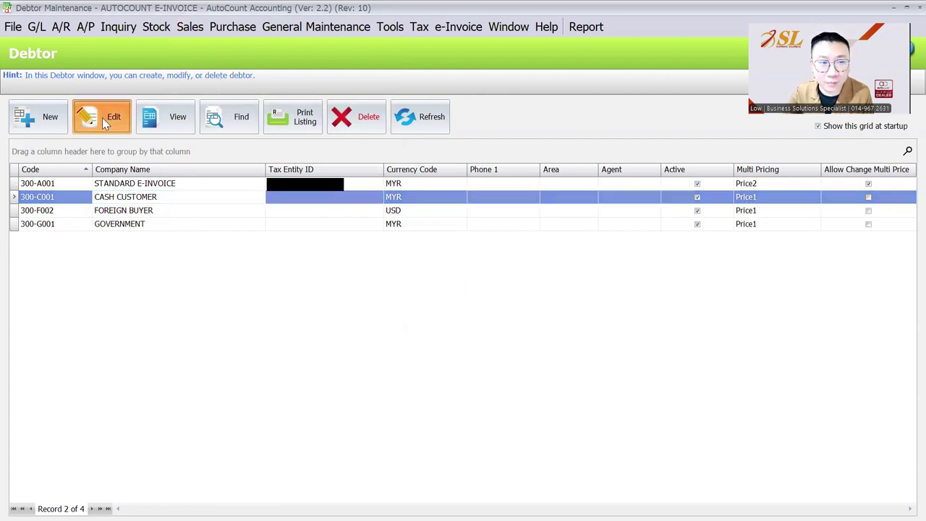
Step: Save CASH CUSTOMER with Cash Sale Debtor left unticked, then begin a new debtor account
click(617, 81)
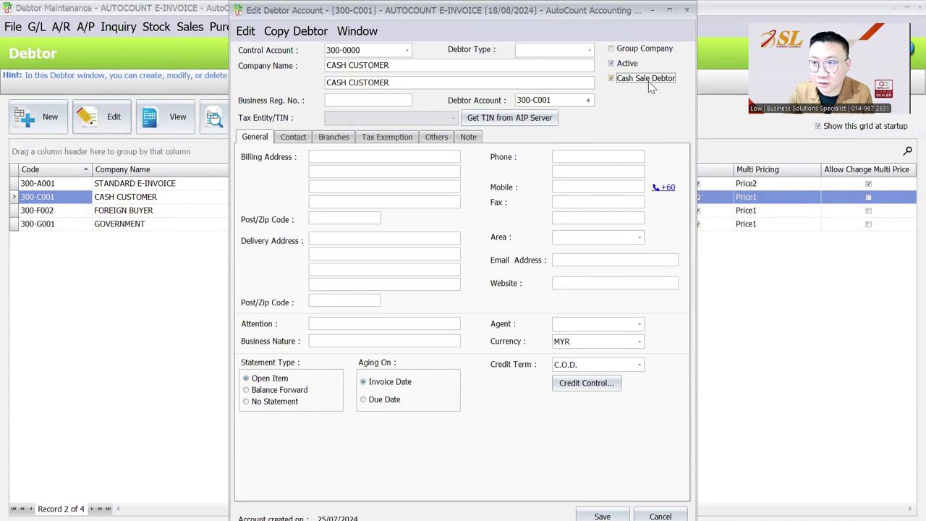
click(649, 81)
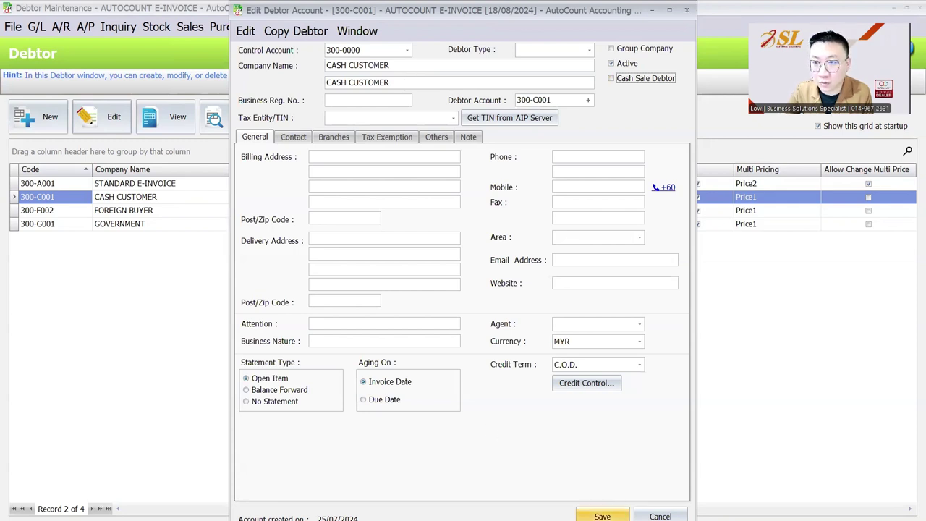
click(602, 516)
click(46, 118)
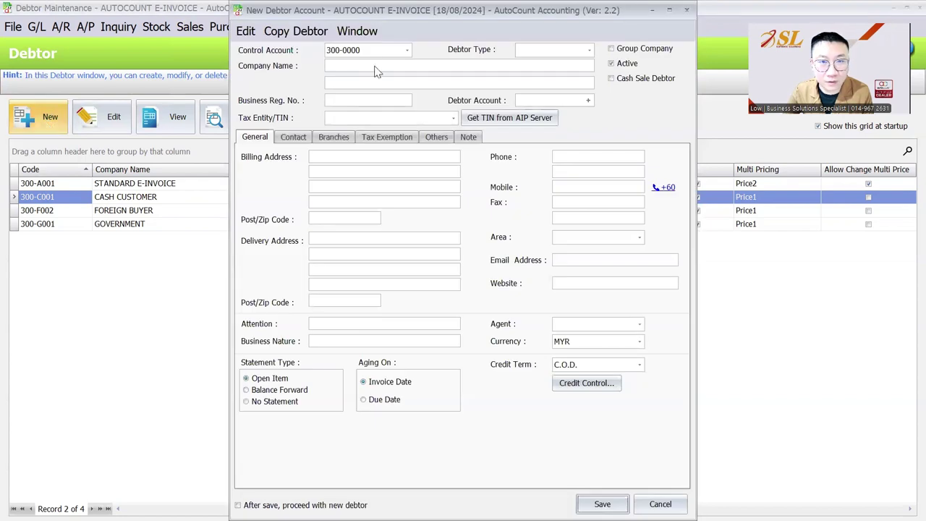
Step: Add debtor 'CONSOLIDATED E-INVOICE' under account 300-C002 and save it
click(376, 64)
text(co)
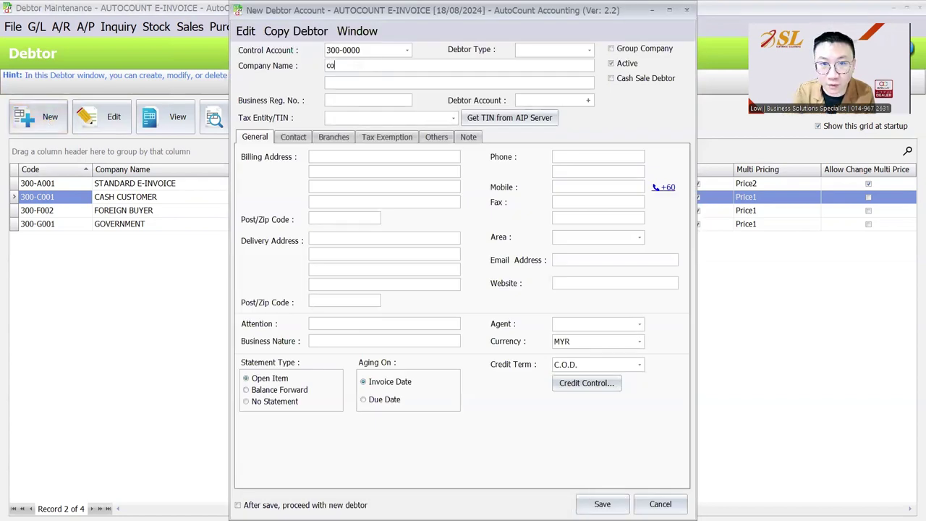
text(CONSOLIDATED)
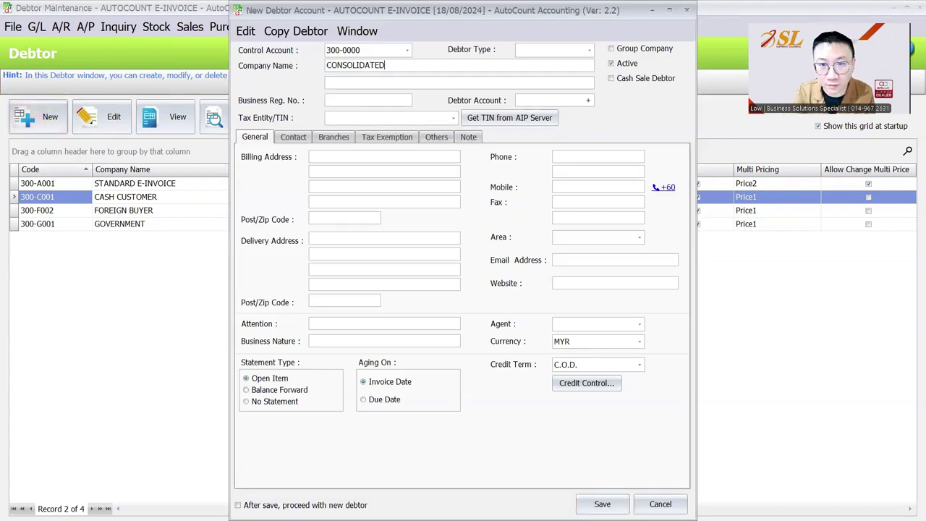
text( E-INVOICE)
key(Return)
key(Return)
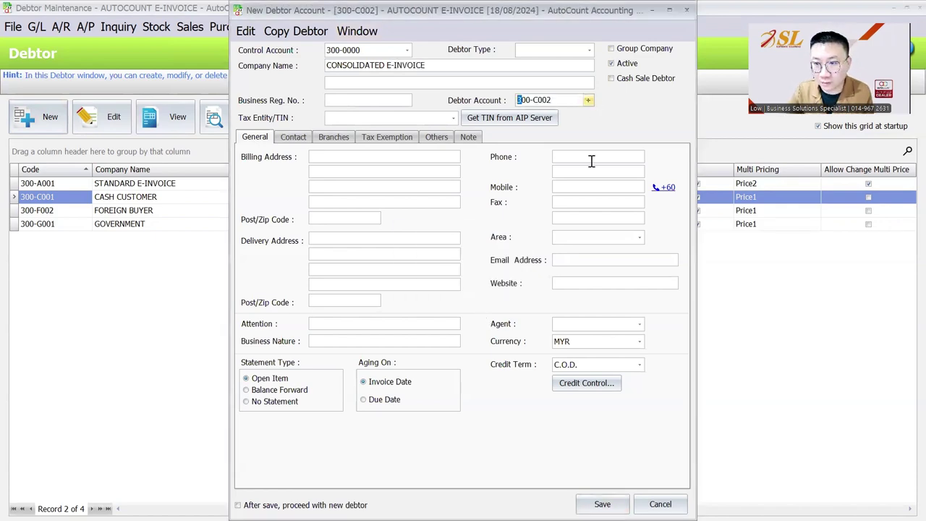
click(602, 504)
Step: Start a new sales invoice billed to 300-C002 CONSOLIDATED E-INVOICE
click(190, 27)
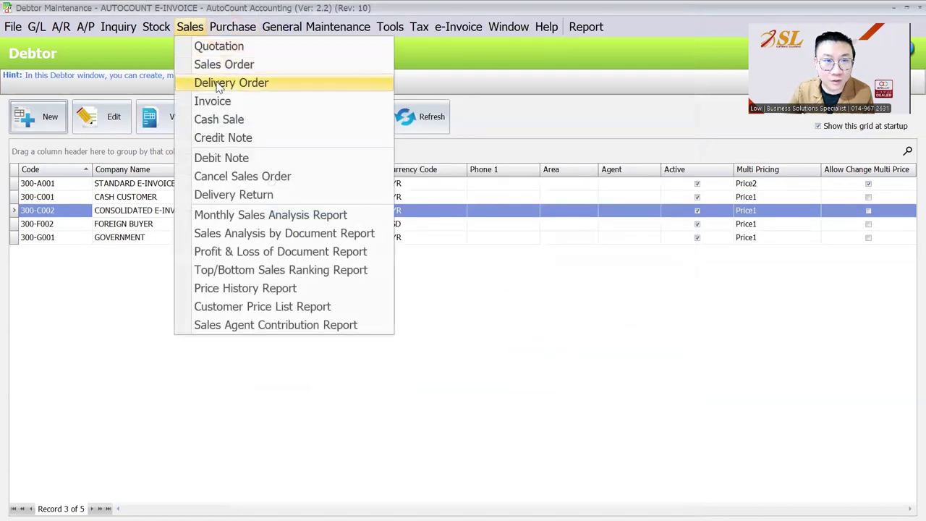
click(211, 100)
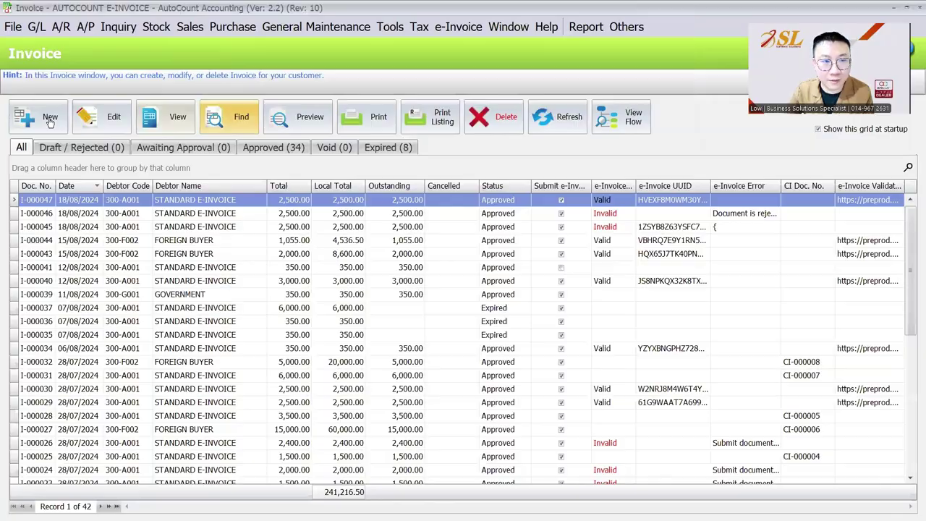
click(50, 119)
click(149, 137)
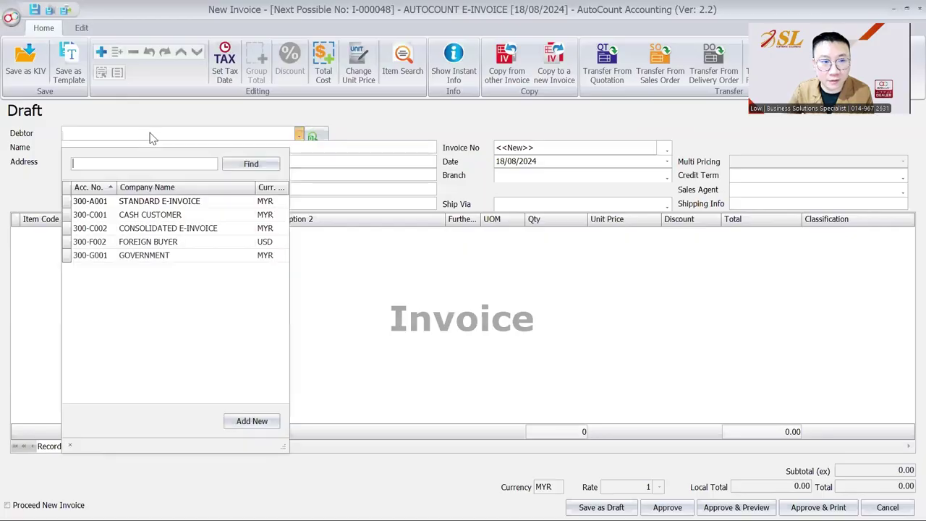
click(171, 230)
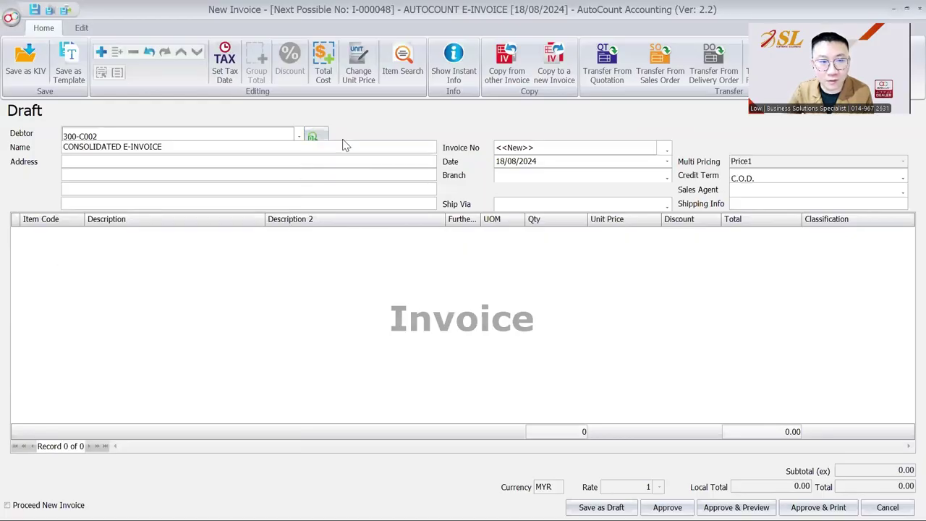
Step: Add one STANDARD ITEM line at unit price 3,000 and approve invoice I-000048
right_click(193, 253)
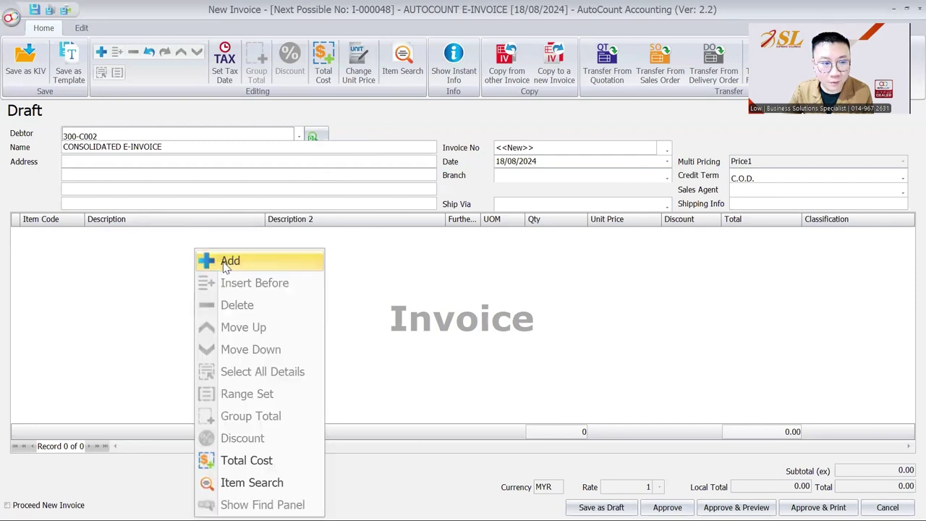
click(217, 259)
click(109, 324)
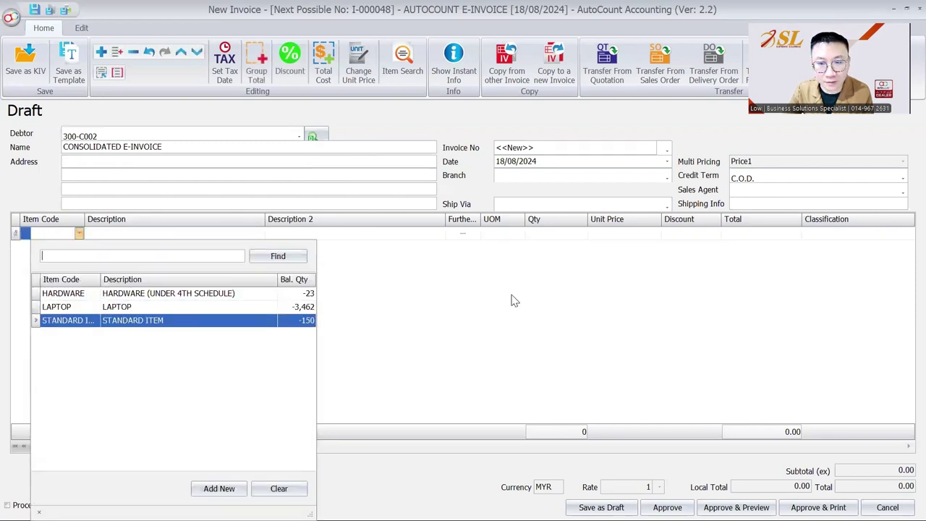
click(626, 234)
text(3000)
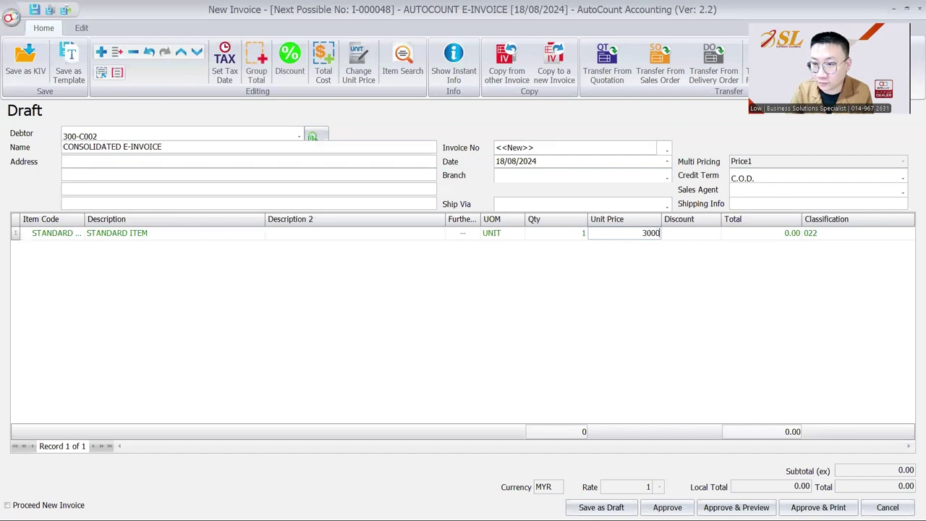
key(Tab)
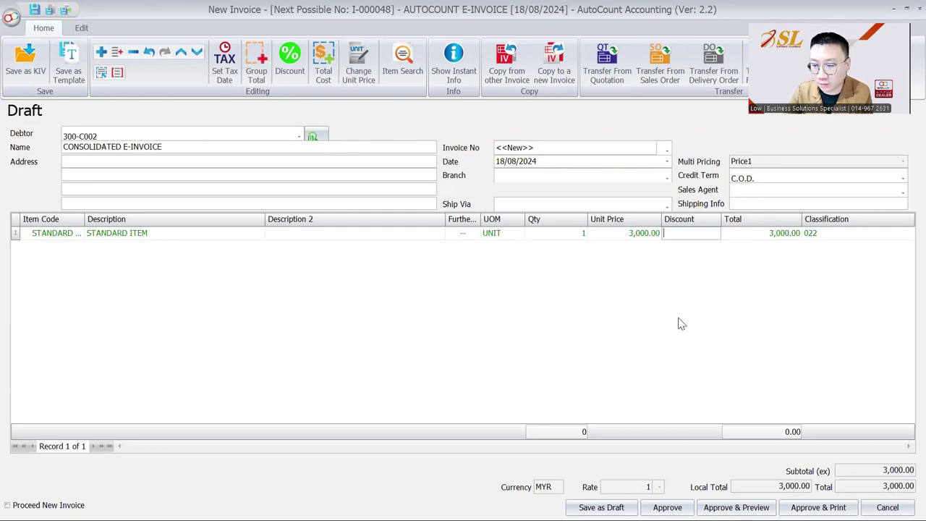
click(668, 507)
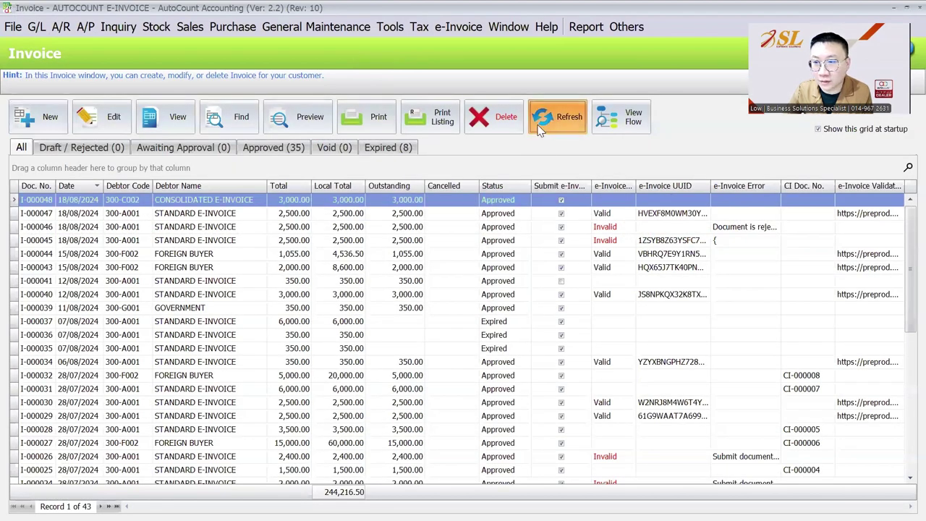
click(606, 203)
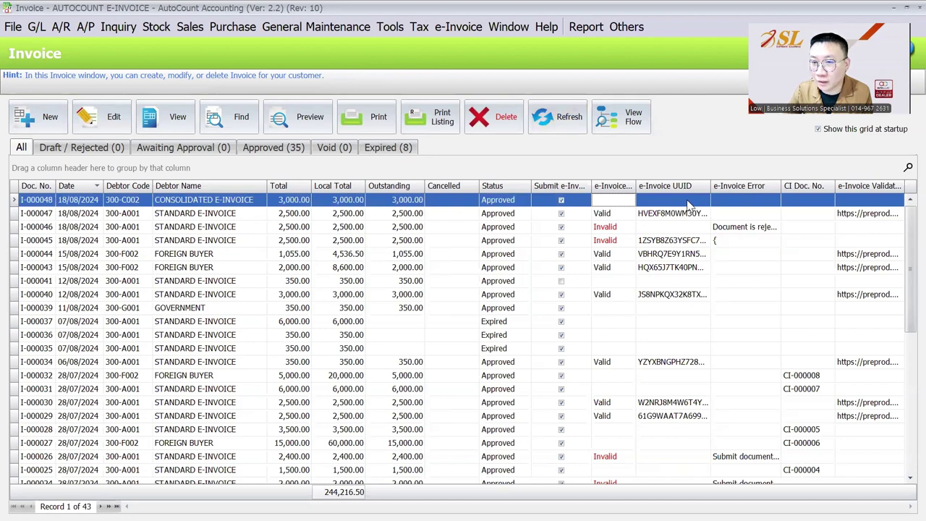
click(505, 204)
click(608, 203)
click(686, 202)
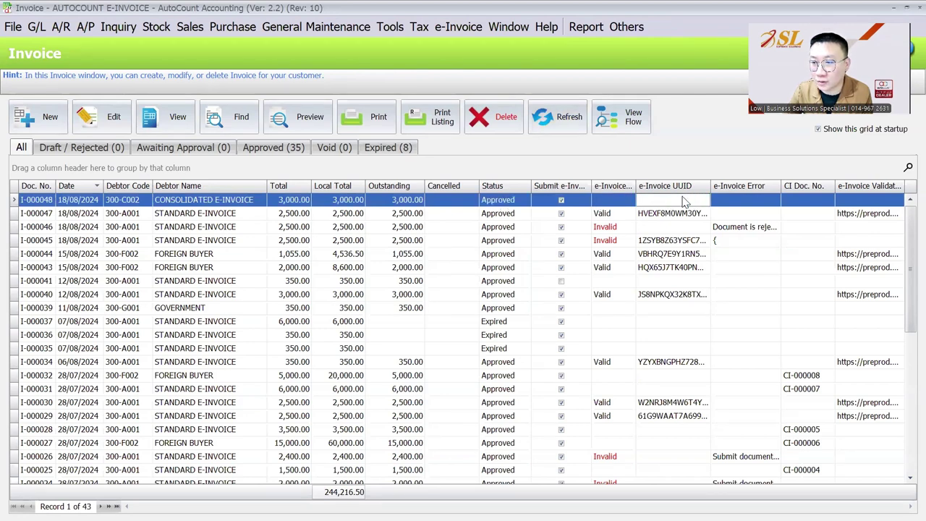
click(293, 106)
click(445, 208)
click(403, 220)
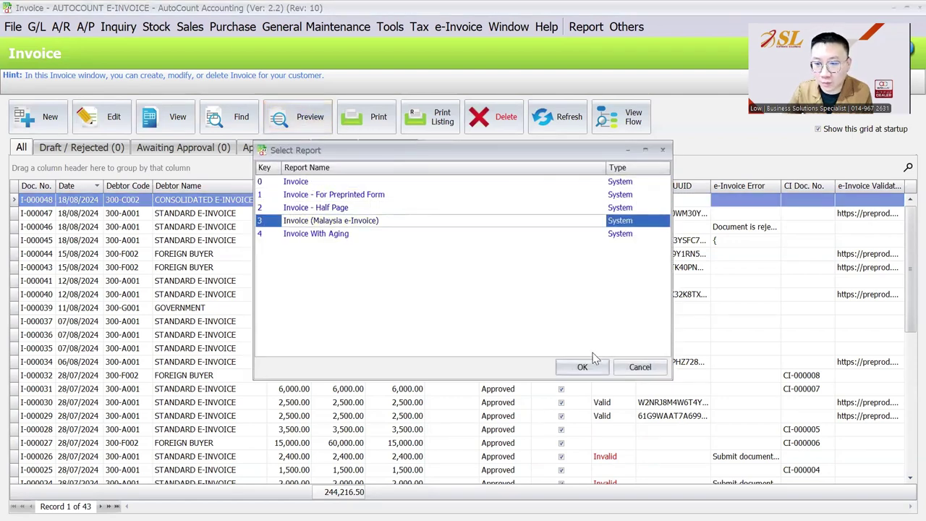
click(583, 366)
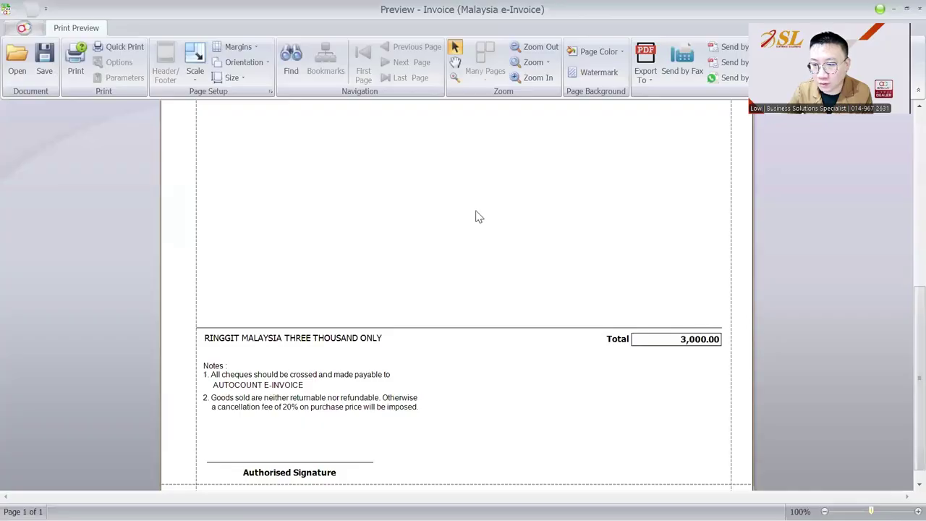
scroll(616, 391, down, 1)
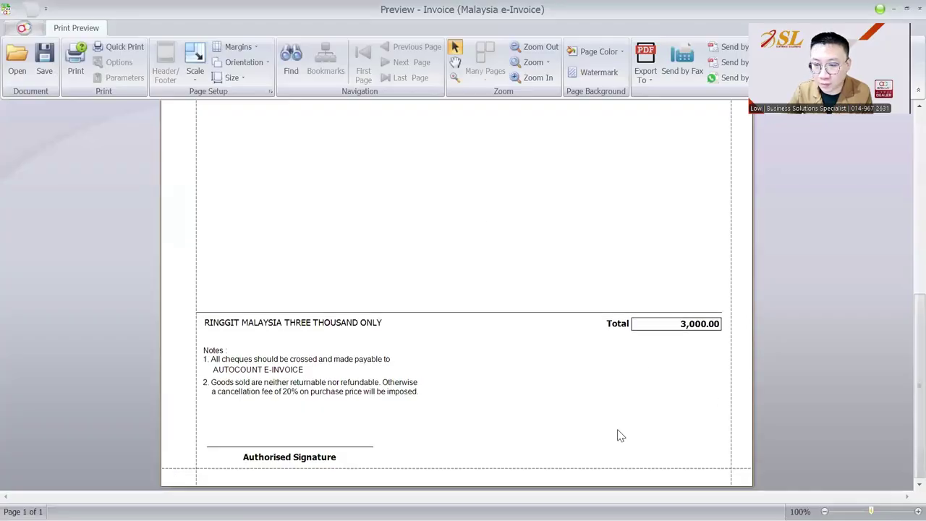
key(Escape)
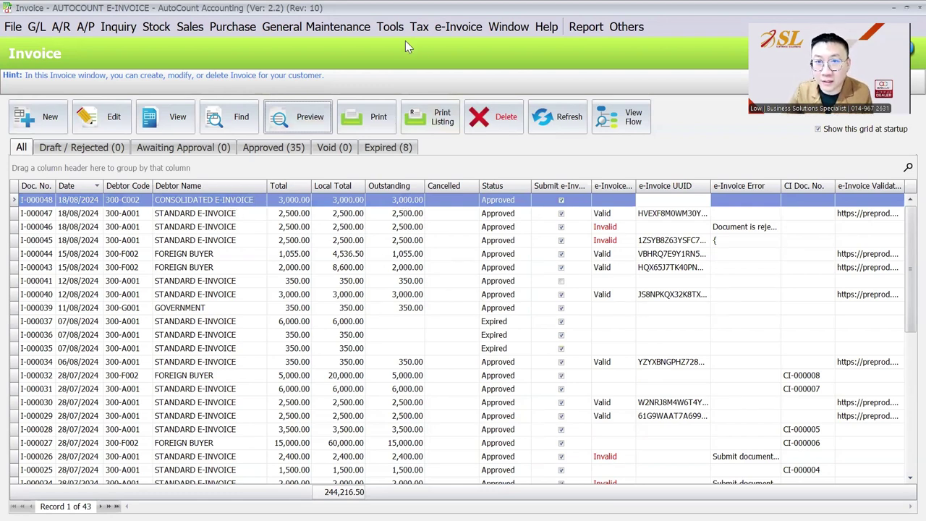
Step: Generate consolidated e-invoice CI-000009 for invoices 01/08/2024–18/08/2024 and save the 8,000.00 total
click(444, 35)
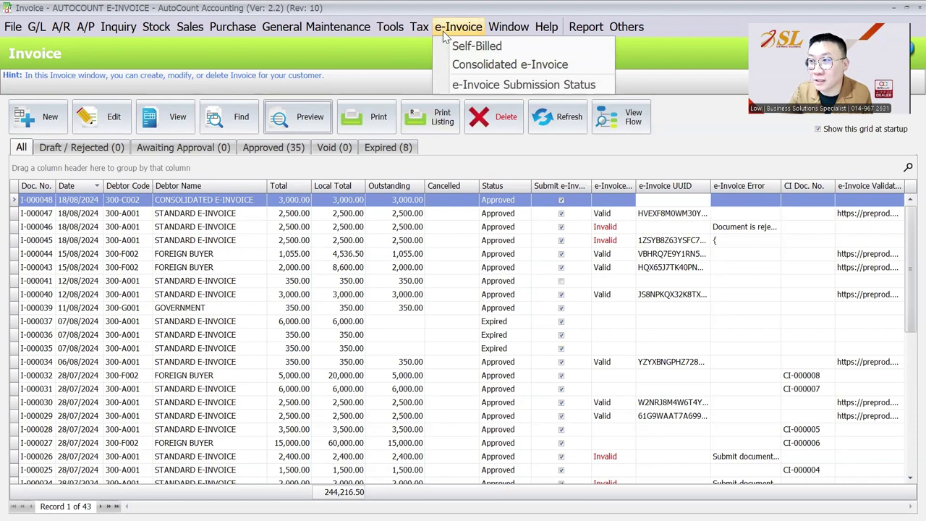
click(455, 66)
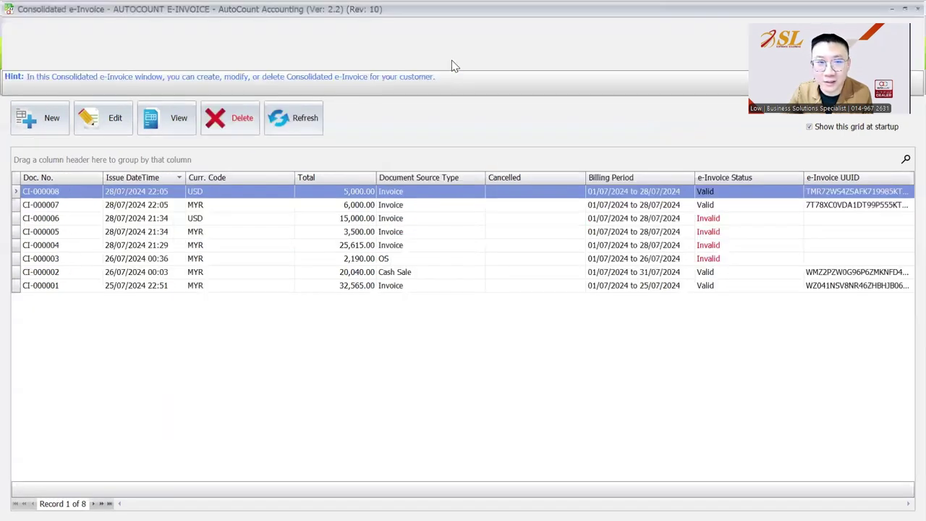
click(43, 124)
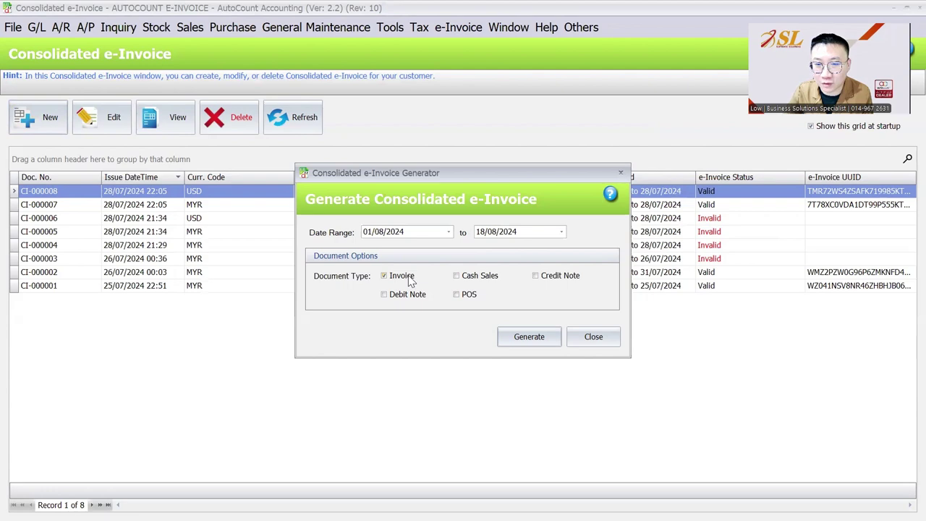
click(532, 337)
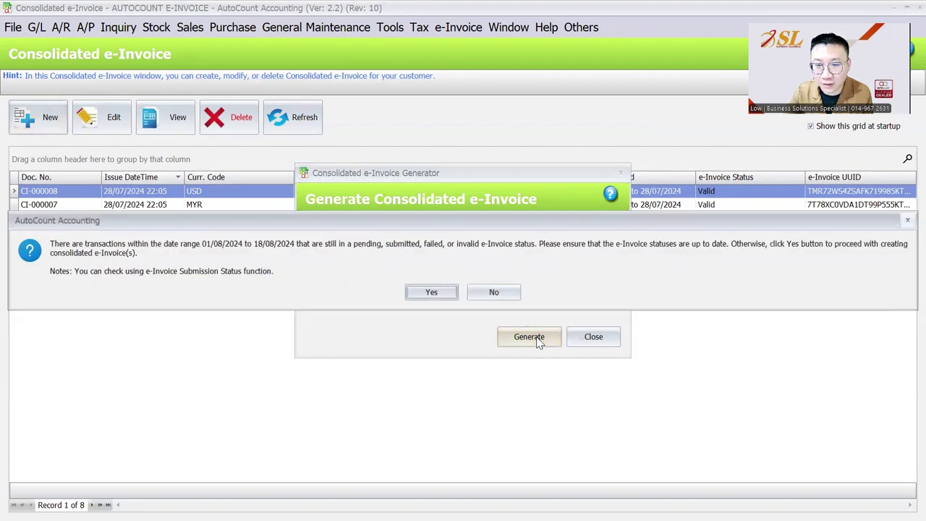
click(429, 294)
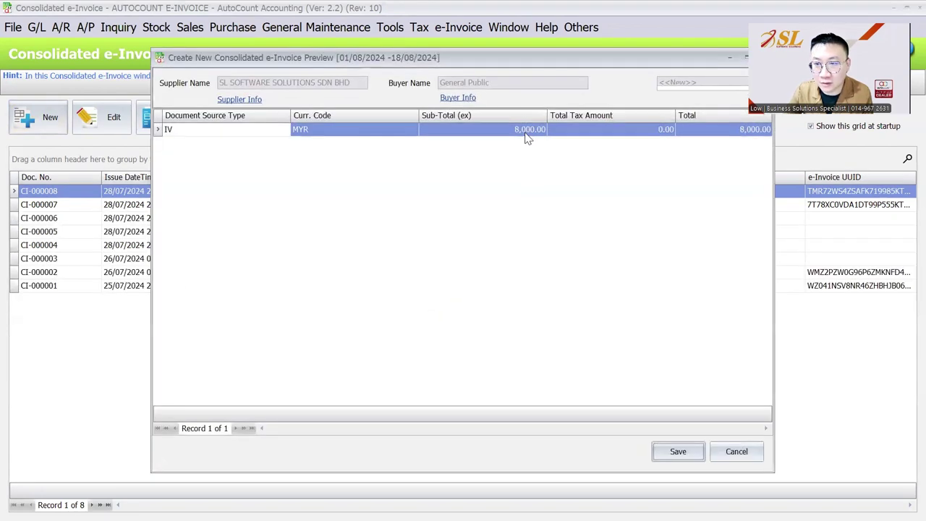
click(526, 136)
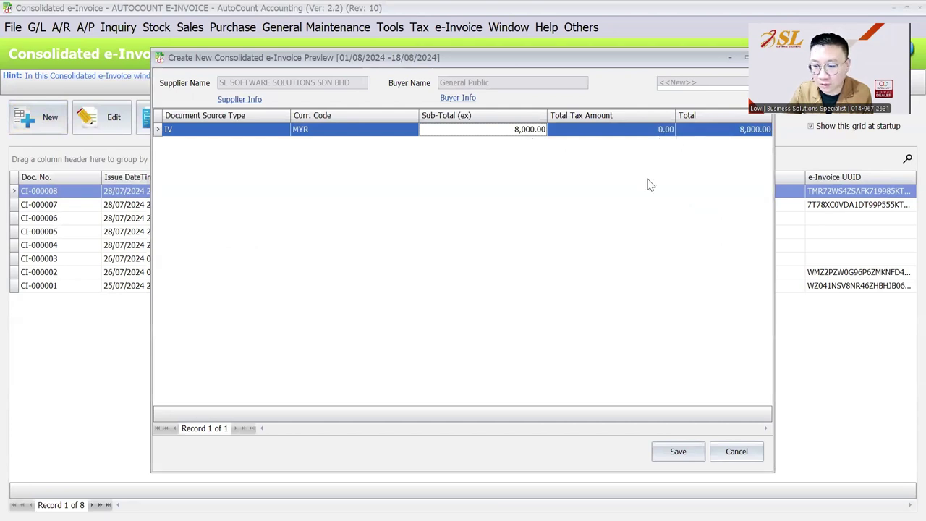
key(Return)
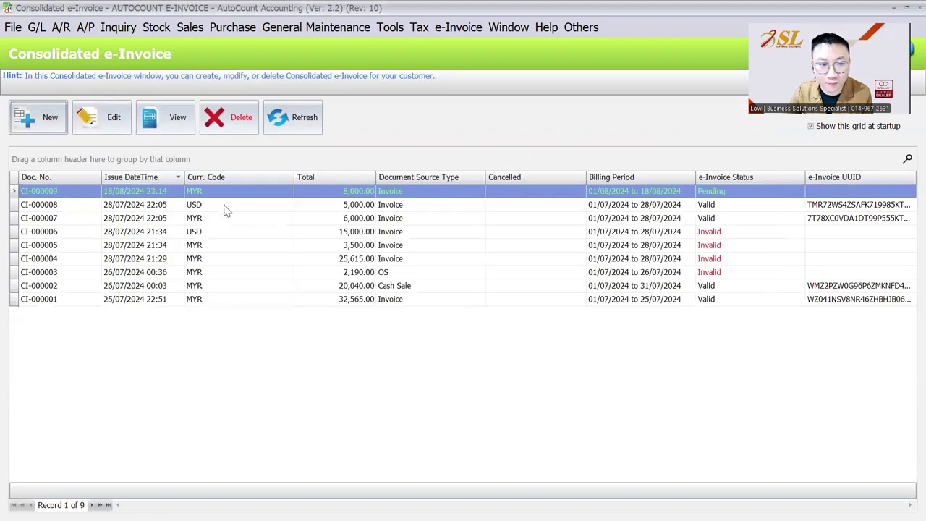
double_click(220, 197)
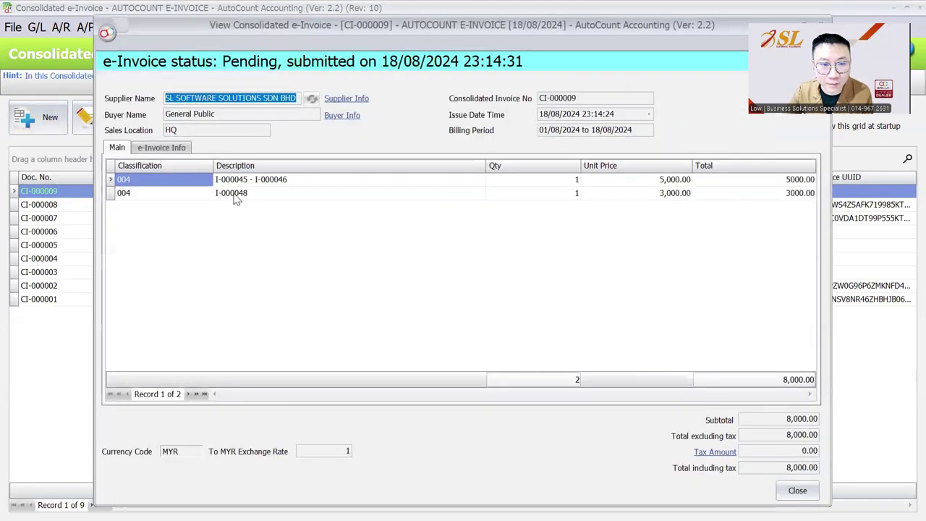
click(231, 195)
click(246, 182)
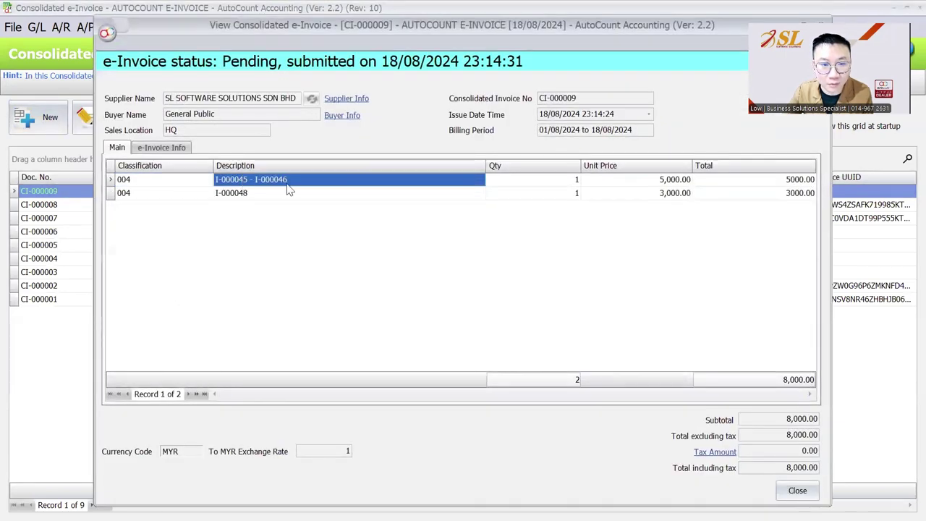
click(257, 199)
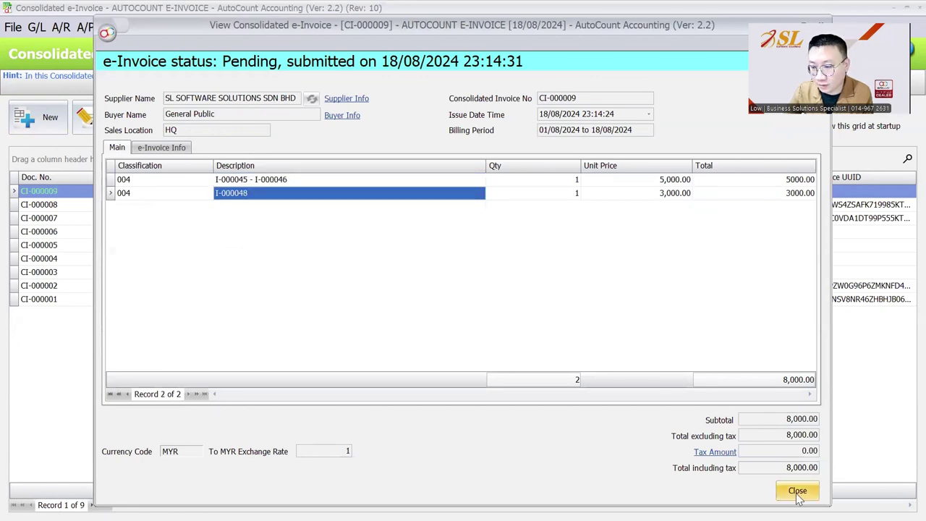
click(796, 491)
click(190, 27)
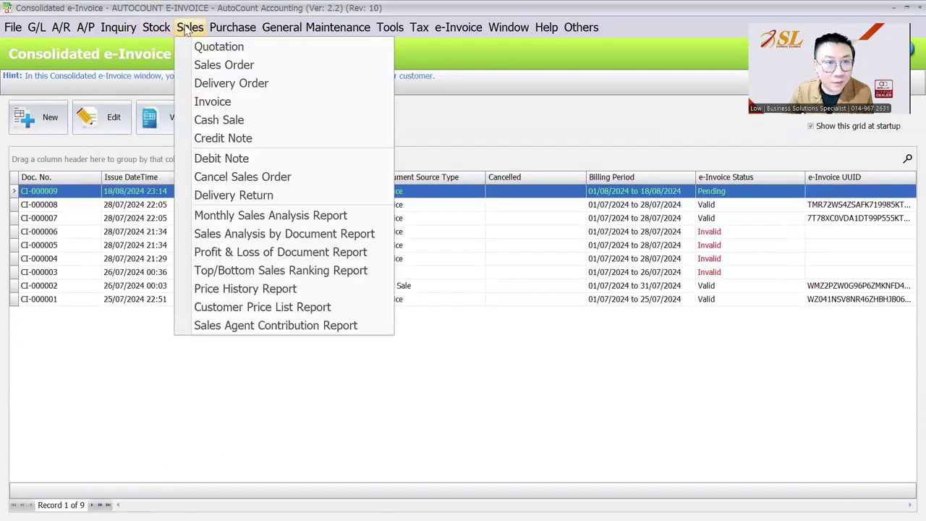
click(210, 102)
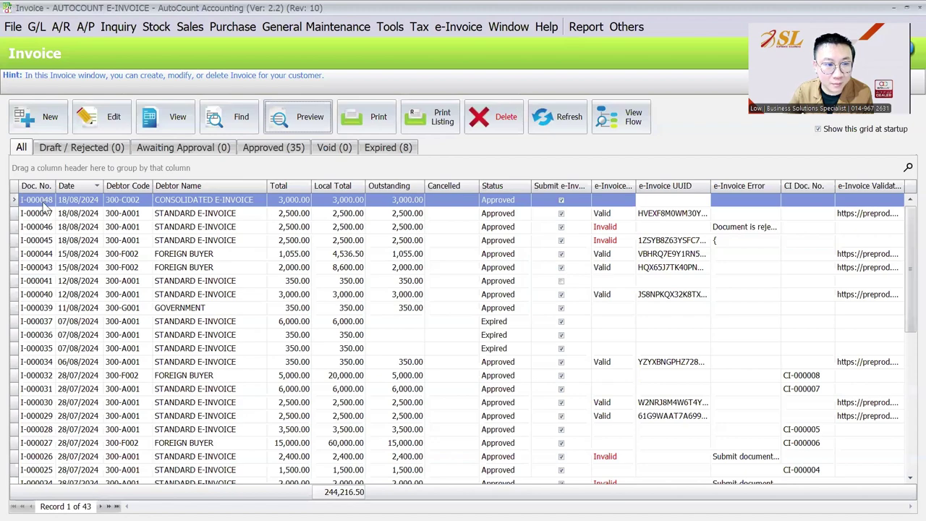
click(458, 27)
click(489, 85)
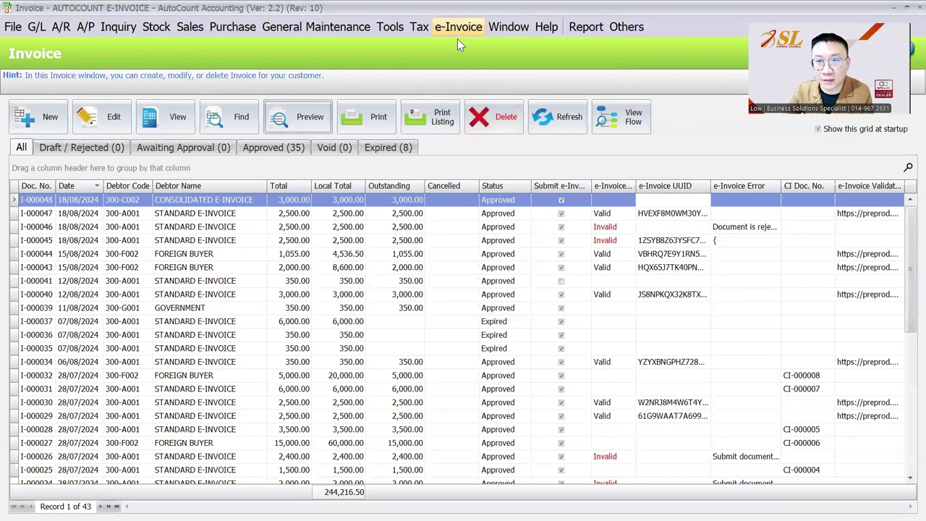
Step: Open CI-000009 and review the I-000048 line and the General Public buyer name
click(165, 117)
click(251, 259)
click(648, 263)
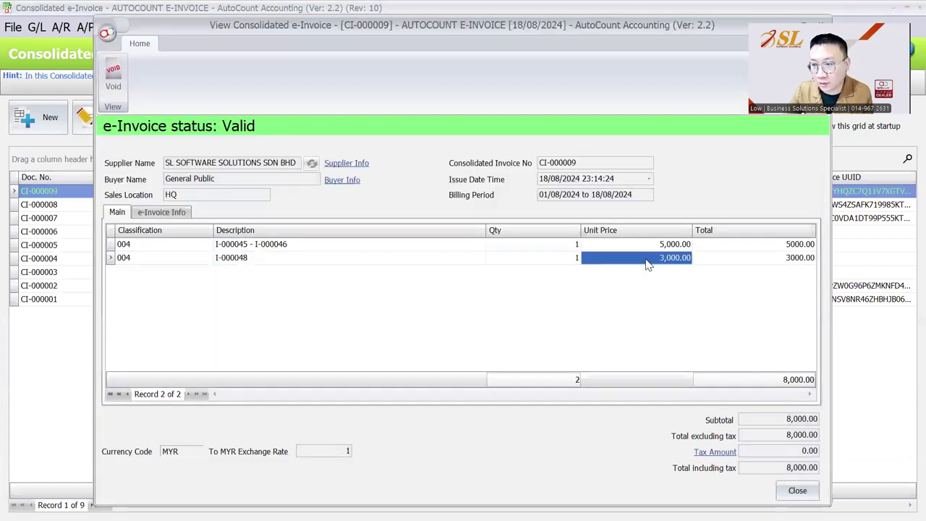
click(793, 265)
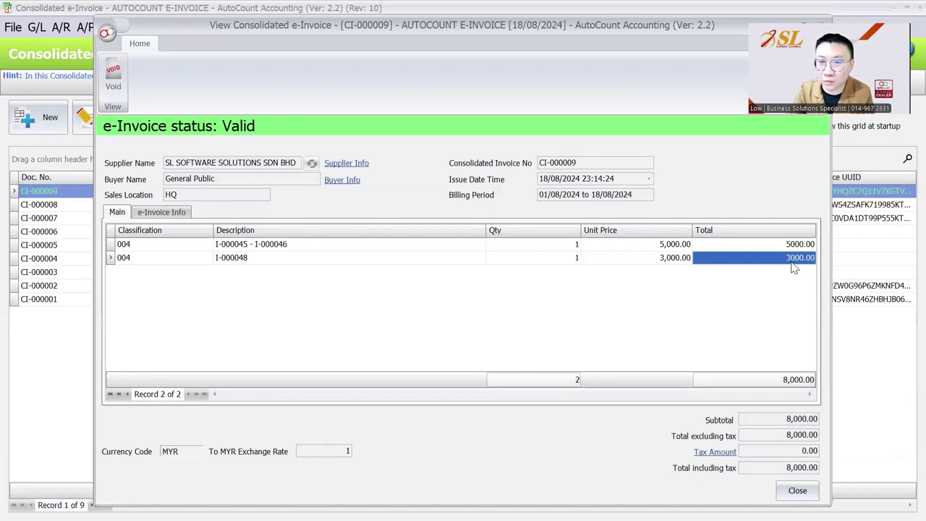
click(274, 260)
drag(217, 178, 159, 184)
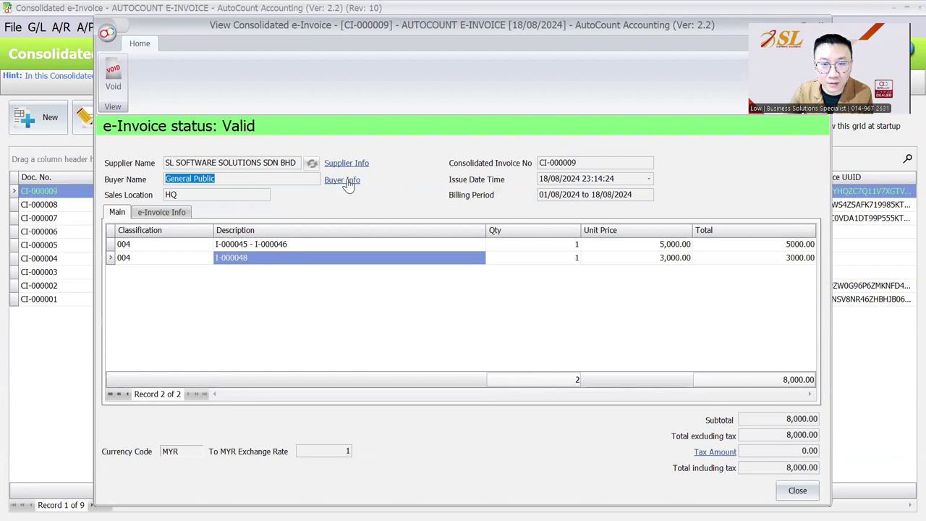
Step: Check the General Public buyer's TIN in the tax entity details, then close CI-000009
click(343, 180)
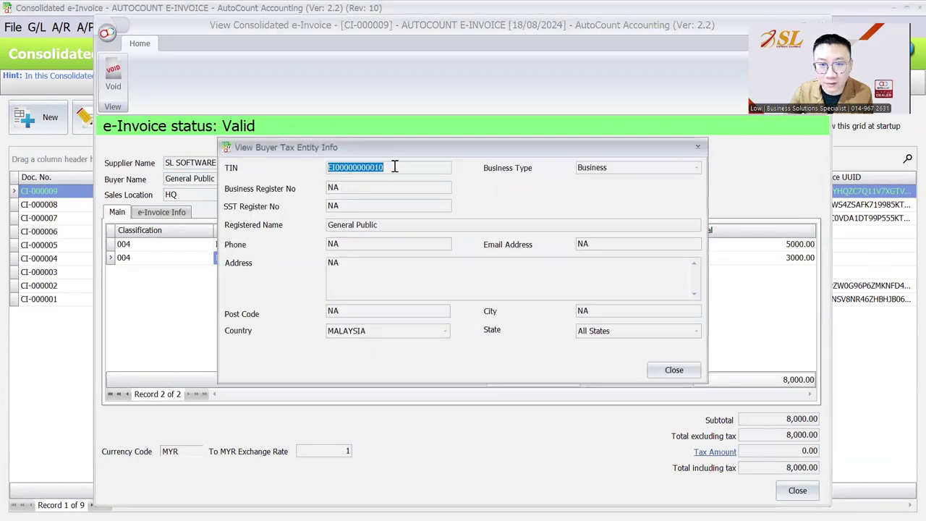
drag(334, 167, 381, 165)
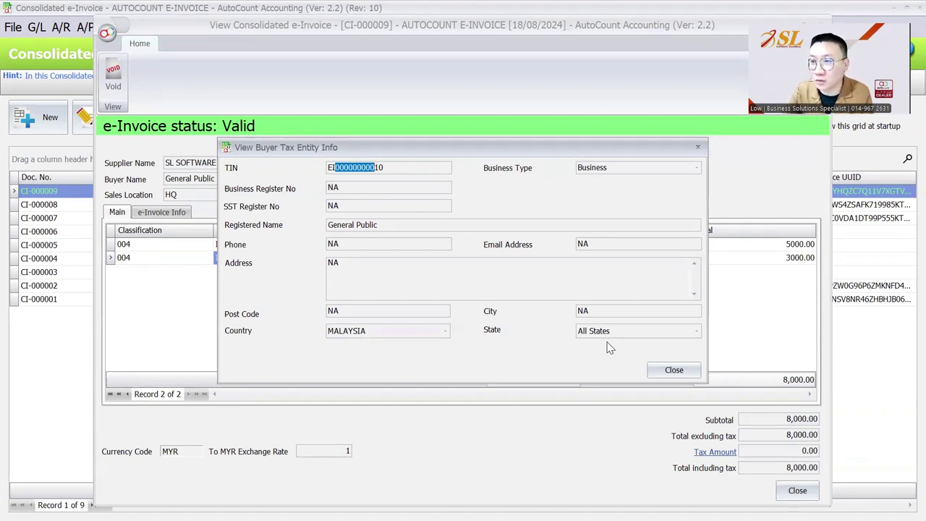
click(698, 147)
key(Escape)
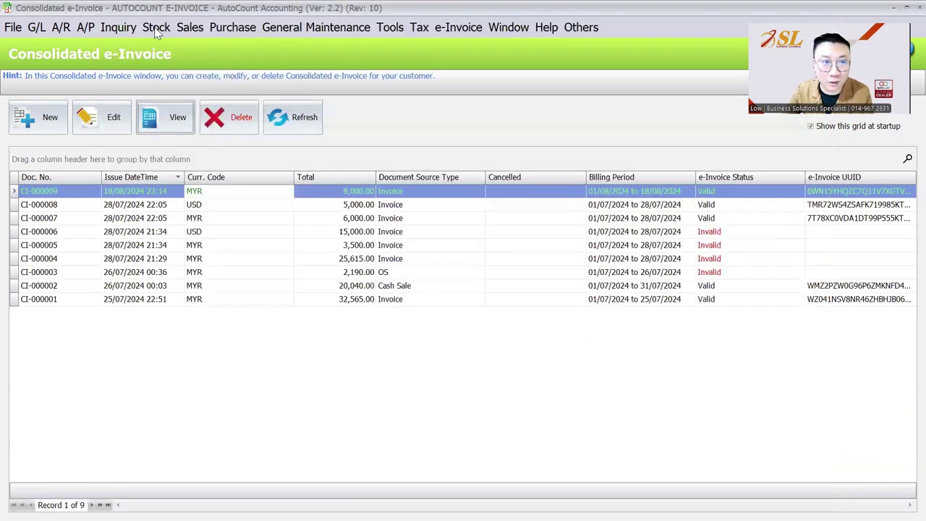
Step: Start a new cash sale for debtor 300-C002 CONSOLIDATED E-INVOICE
click(189, 27)
click(218, 122)
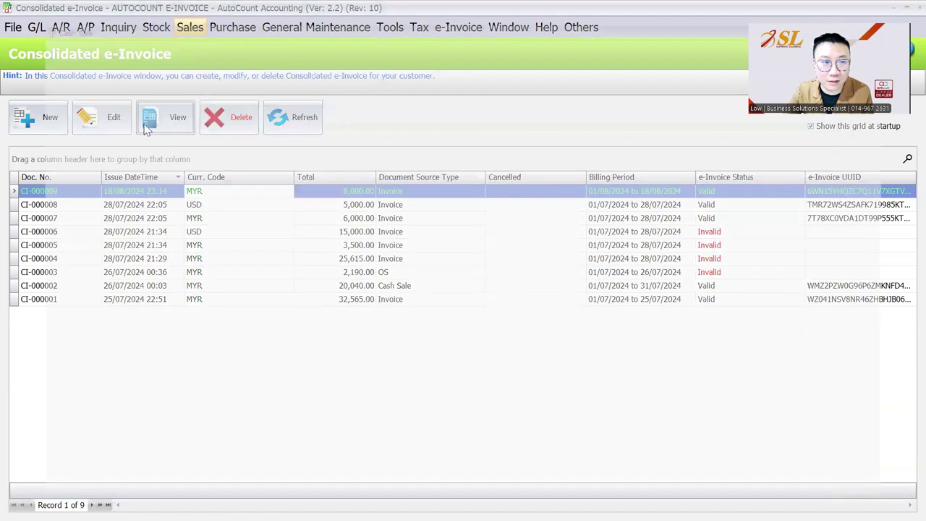
click(39, 115)
click(186, 115)
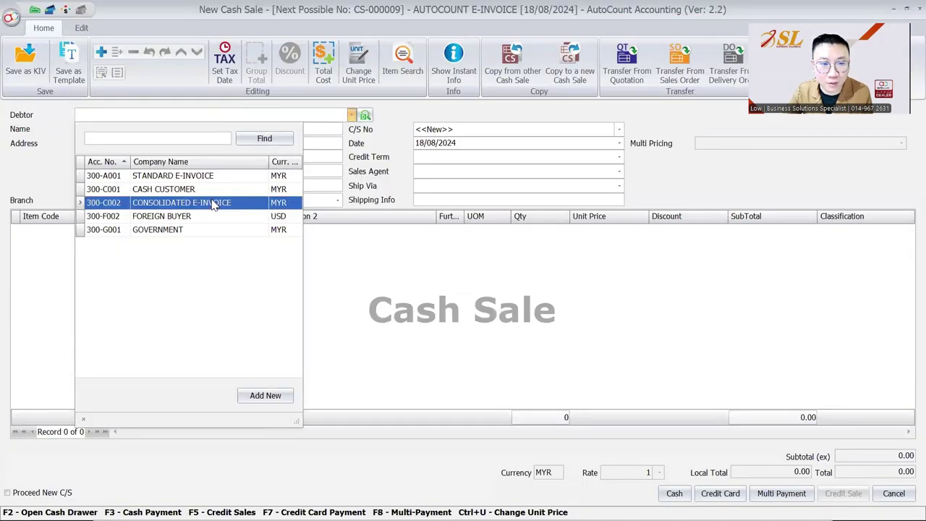
click(181, 203)
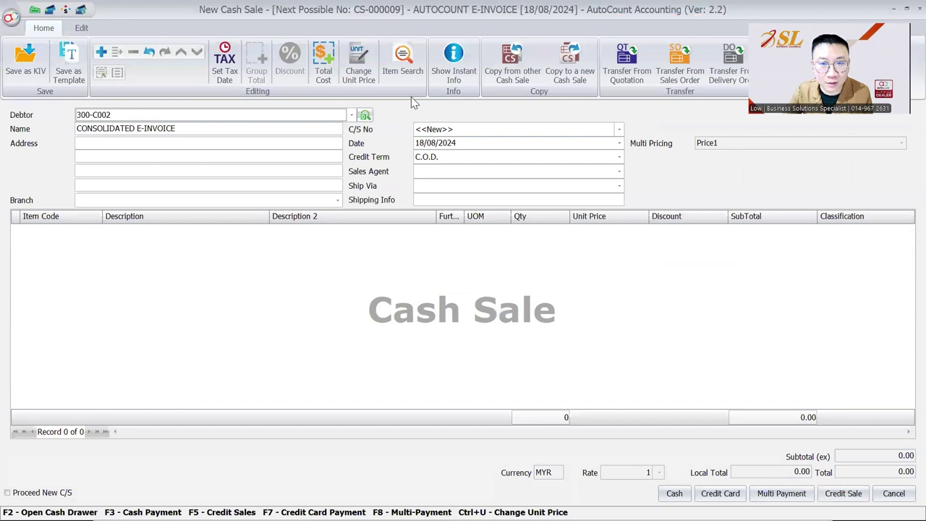
Step: Add a STANDARD ITEM row with unit price 4,500.00
right_click(220, 297)
click(248, 35)
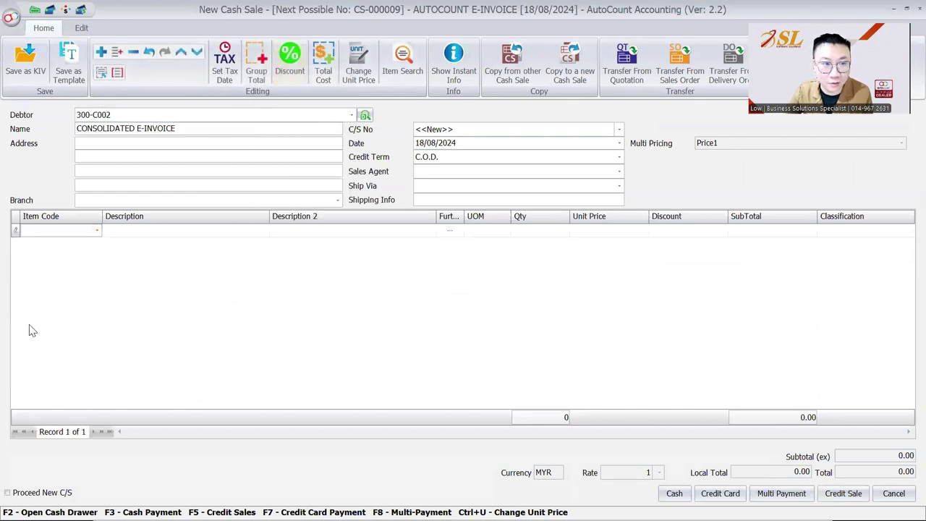
click(72, 231)
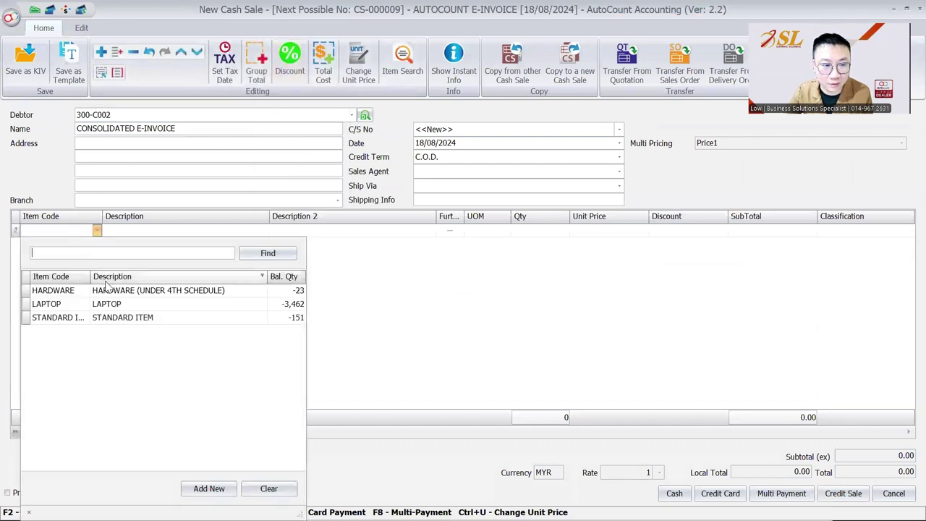
click(125, 319)
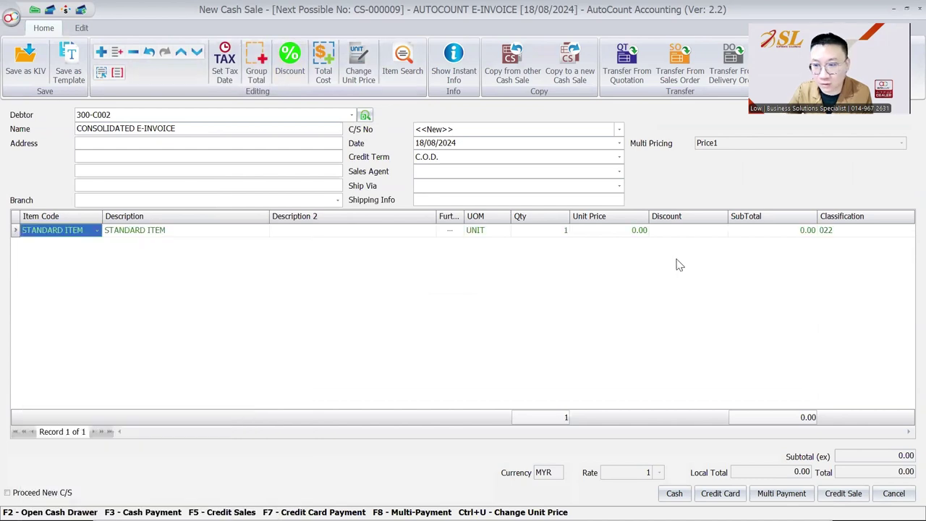
click(624, 233)
text(45)
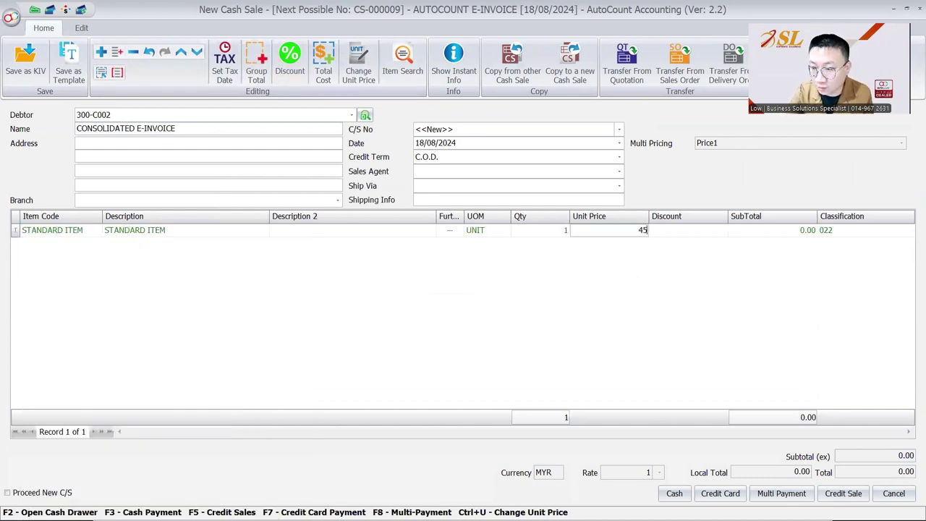
text(00)
key(Return)
Step: Pay in cash with 5,000 tendered and save cash sale CS-000009
click(675, 493)
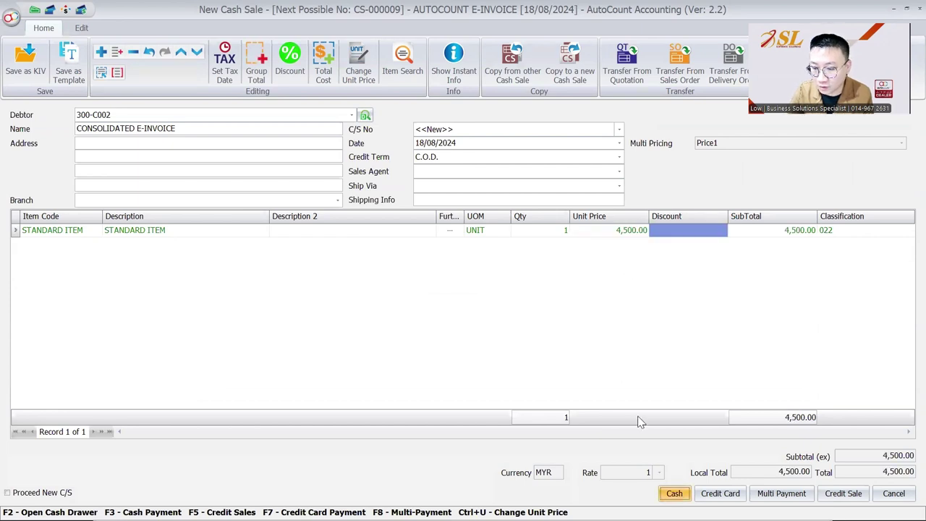
text(5000)
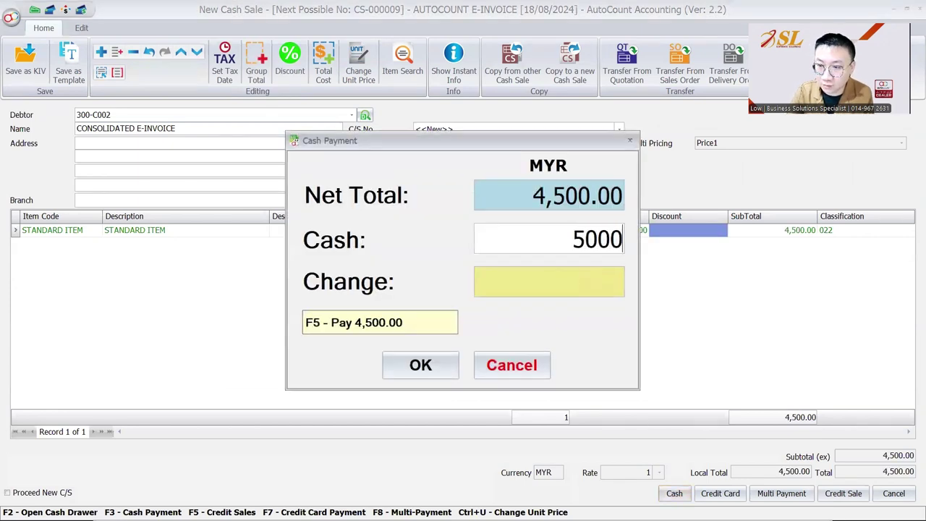
key(Return)
click(439, 365)
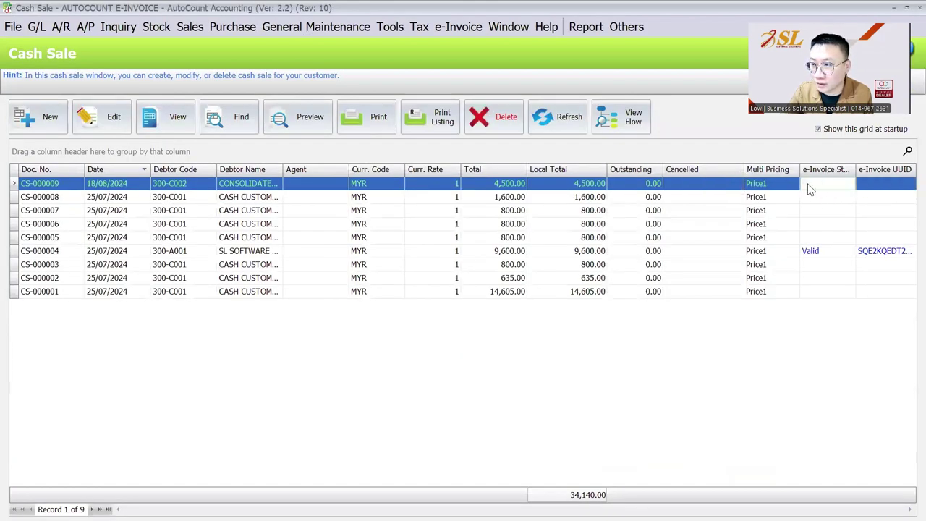
Step: Consolidate only cash sales for 01/08/2024–18/08/2024 into CI-000010, check buyer info, and save
click(458, 27)
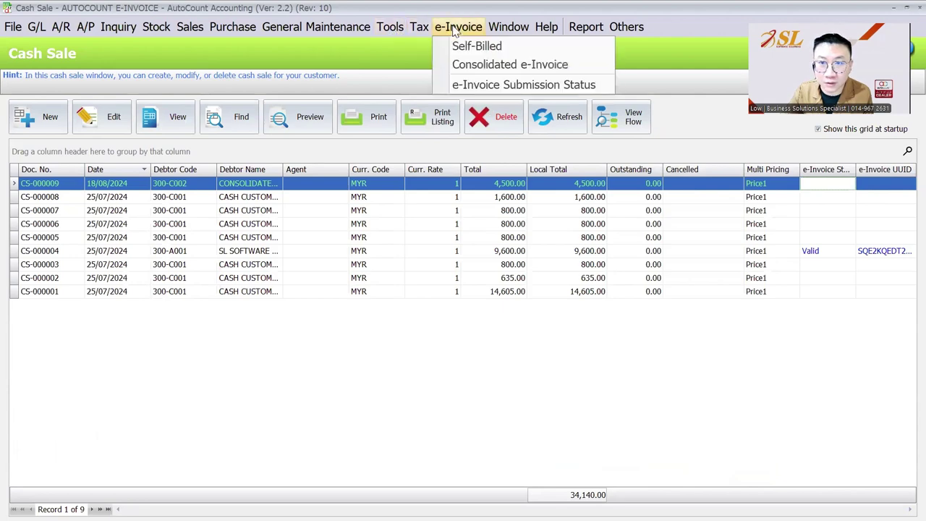
click(465, 64)
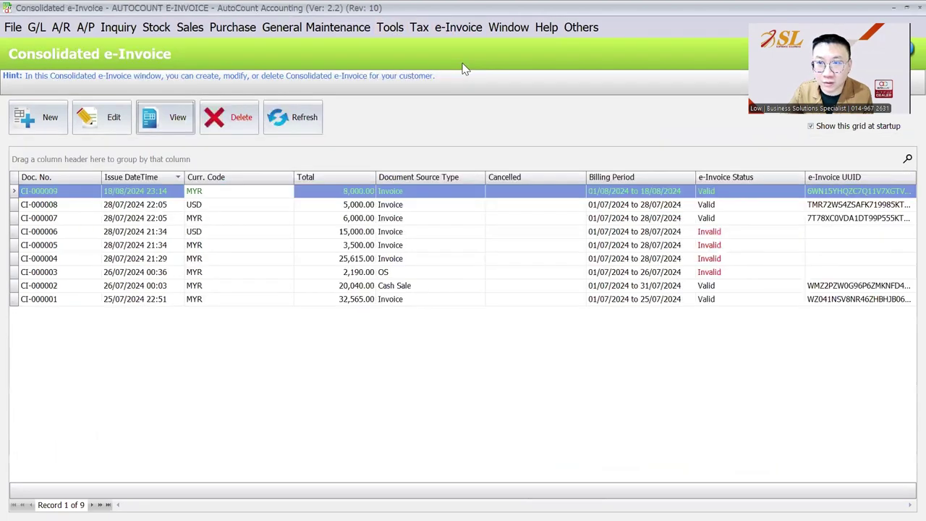
click(41, 118)
click(478, 283)
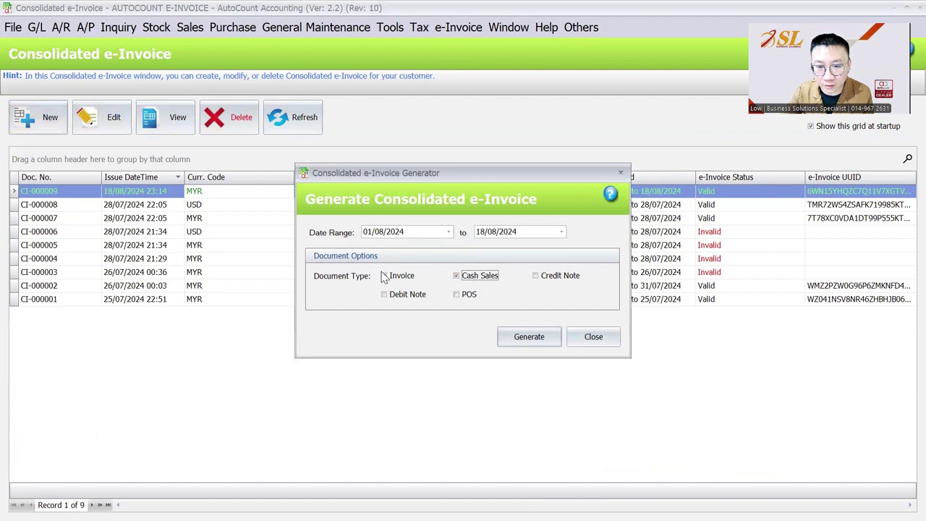
click(392, 282)
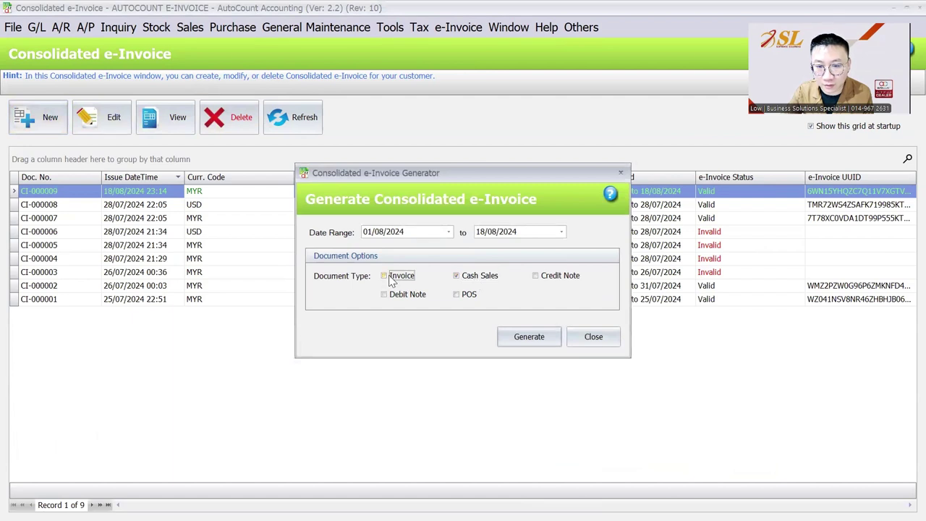
click(534, 335)
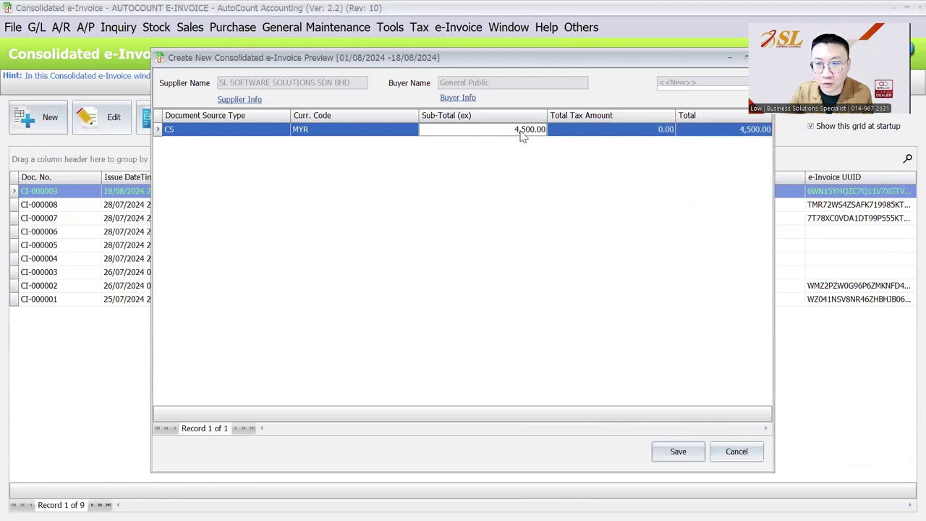
click(459, 98)
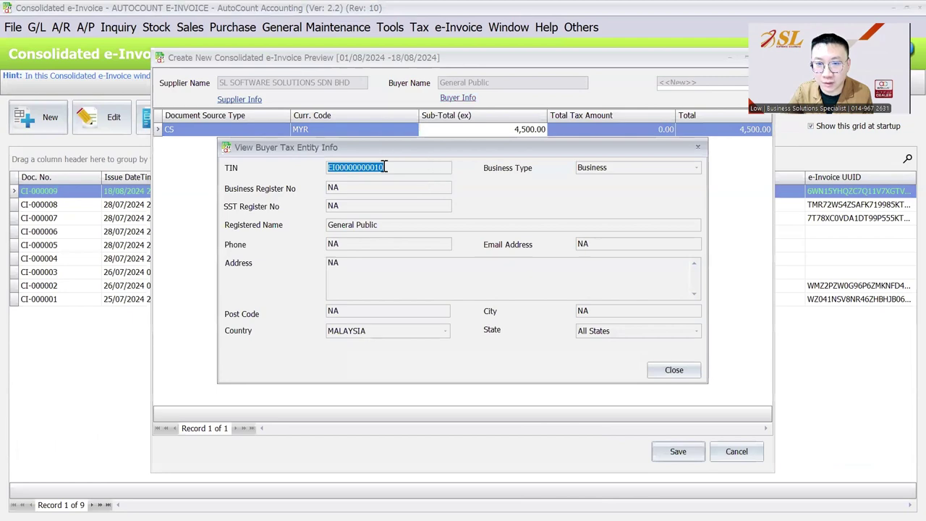
click(673, 370)
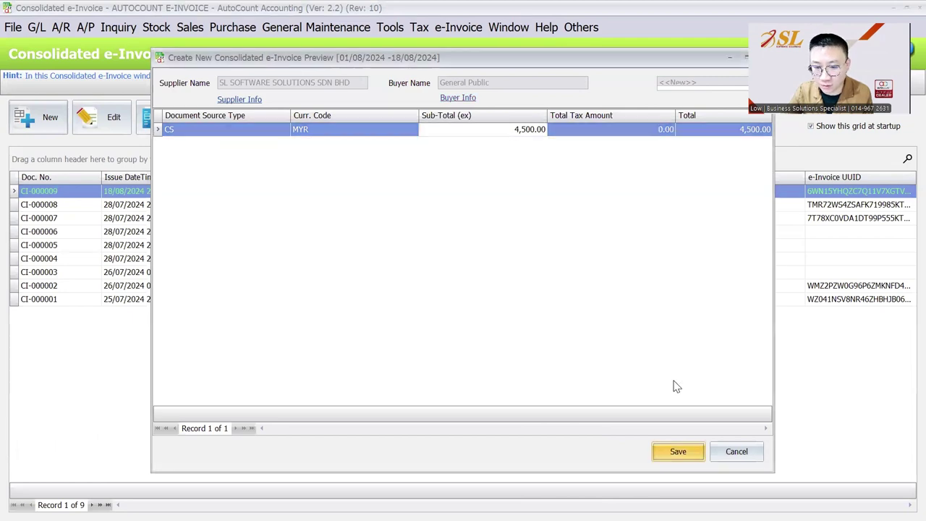
key(Return)
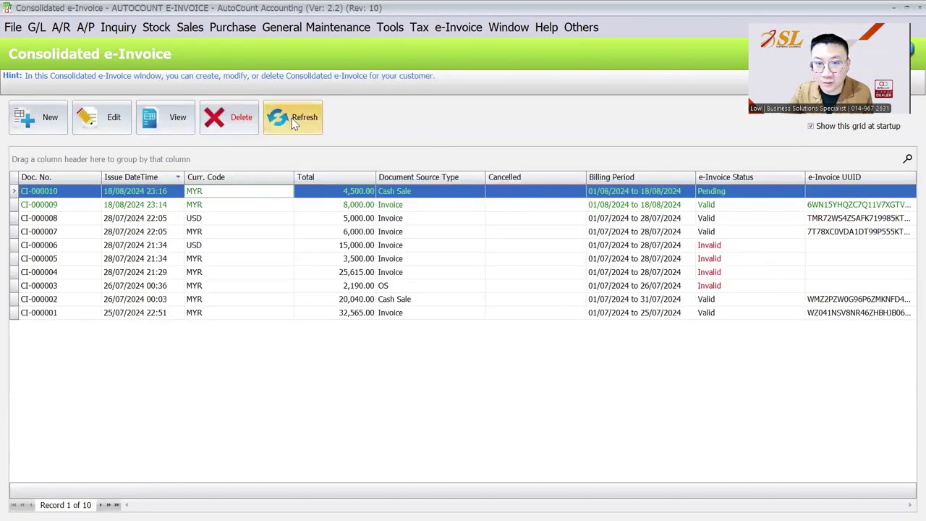
Step: Refresh until CI-000010 shows Valid, then return to the Cash Sale list
click(295, 123)
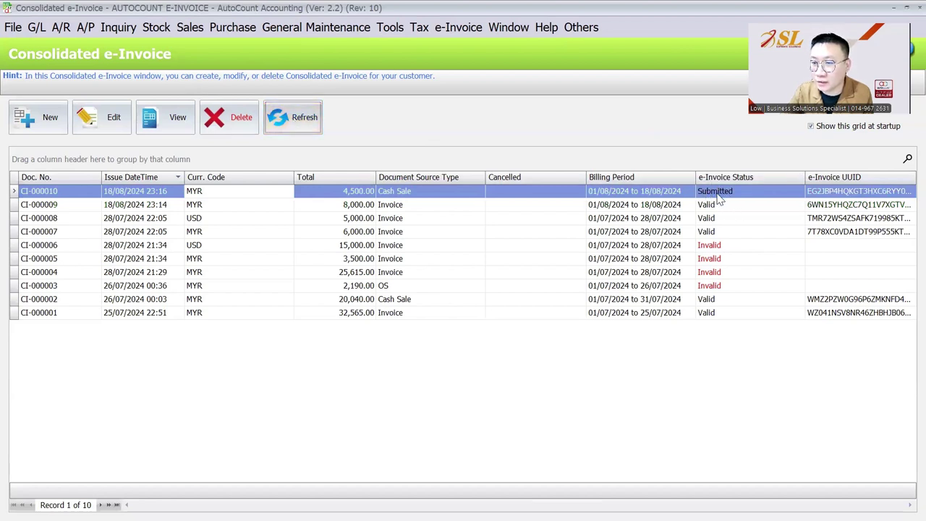
click(297, 116)
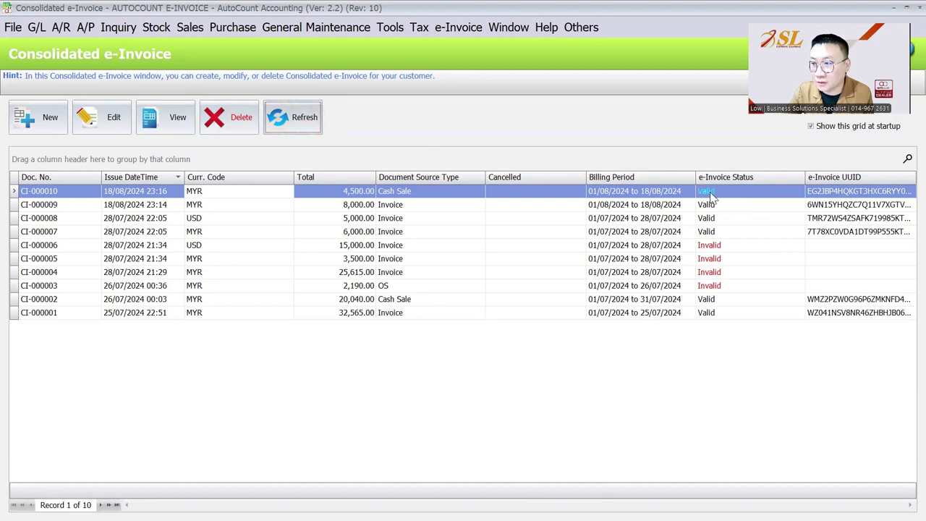
click(189, 27)
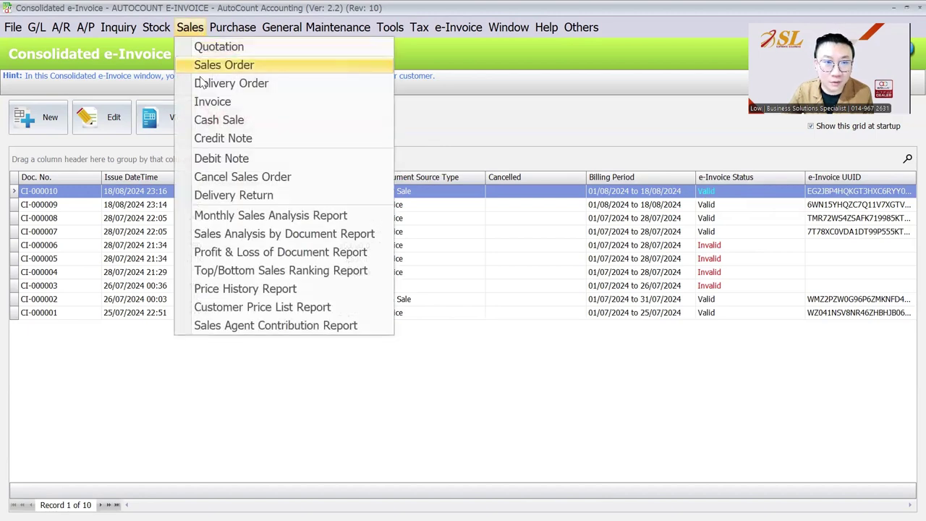
click(216, 120)
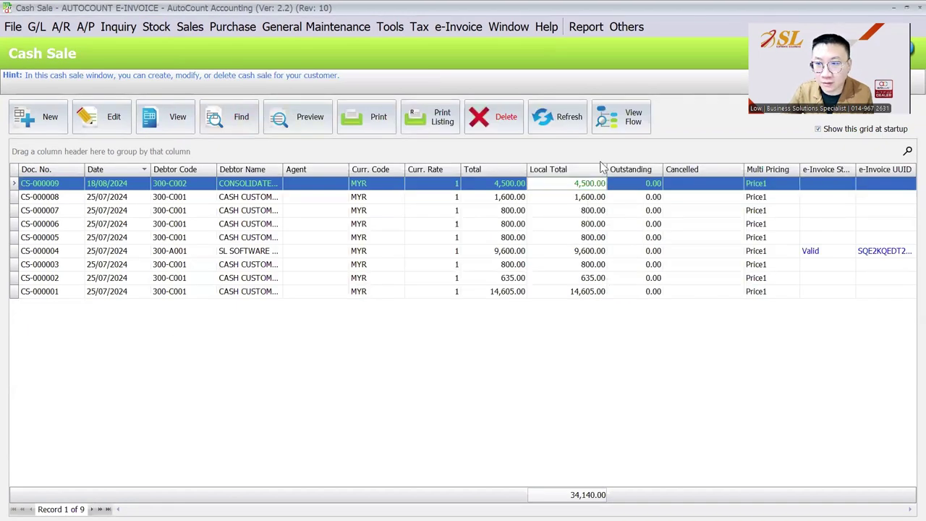
Step: Attempt to edit CS-000009, dismiss the consolidated-document edit block, and bring up its row actions
click(554, 120)
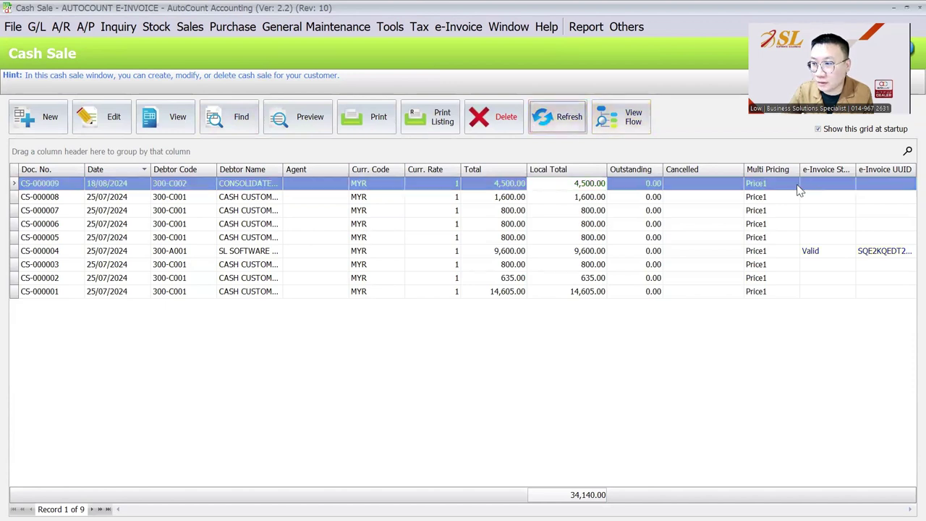
click(261, 185)
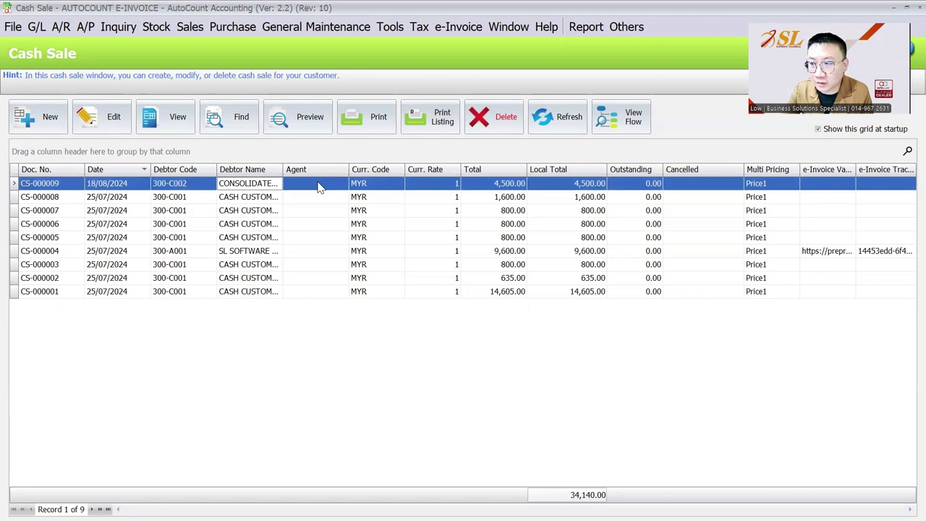
click(96, 116)
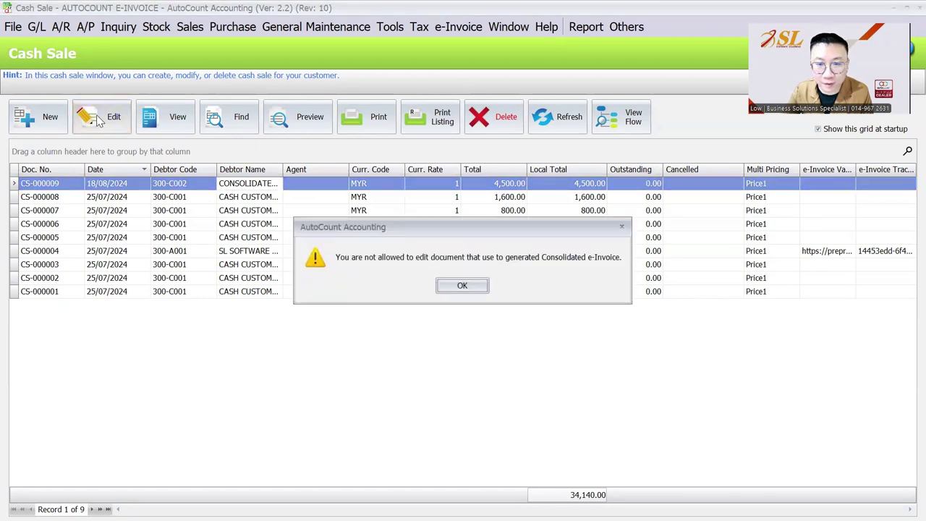
click(463, 290)
right_click(330, 189)
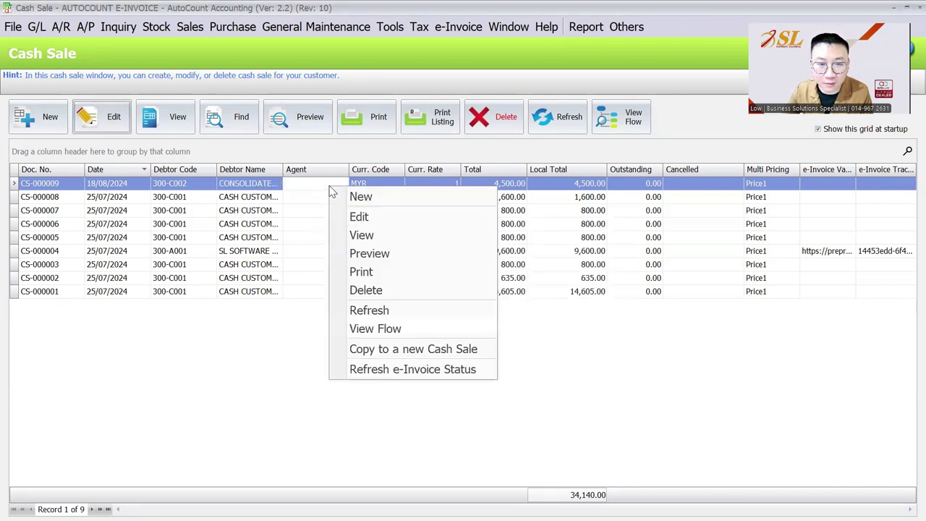
Step: Copy CS-000009 to a new cash sale at unit price 3,500.00 and save it paid in cash
click(423, 350)
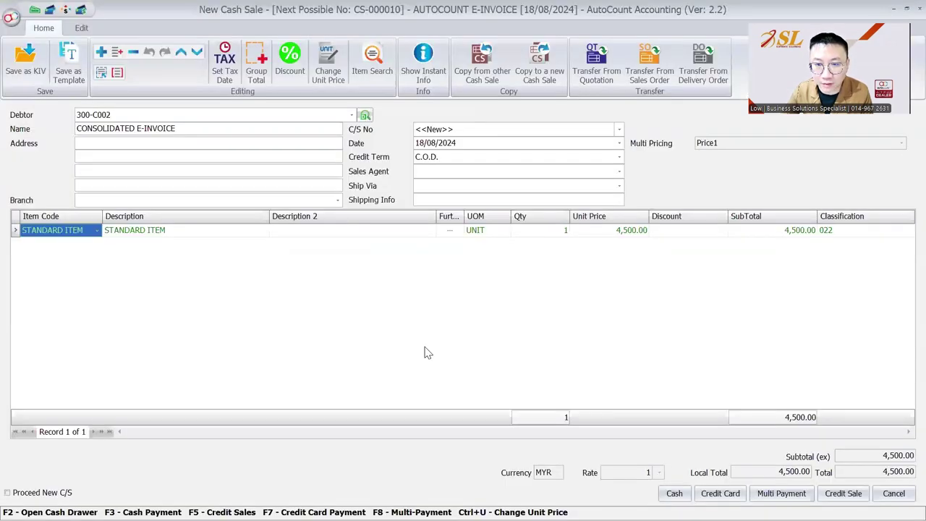
click(606, 231)
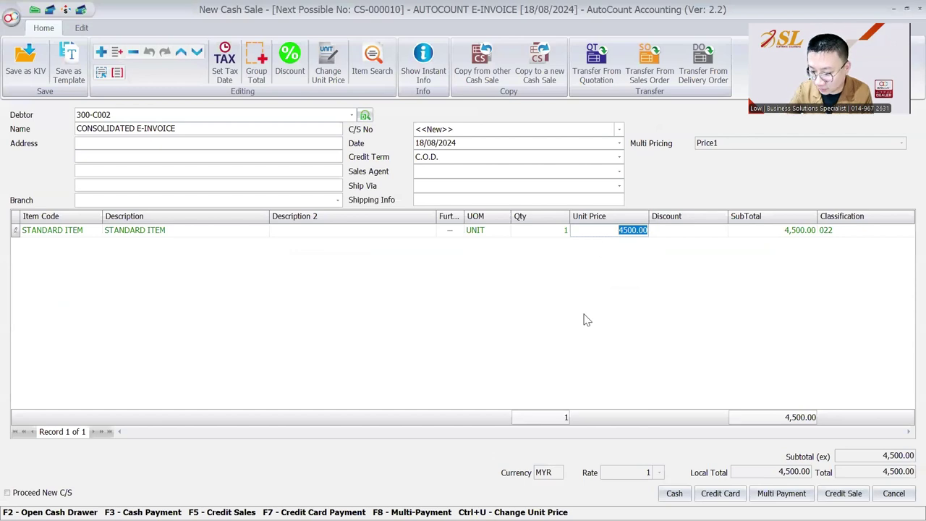
text(3,500.0)
key(BackSpace)
key(Tab)
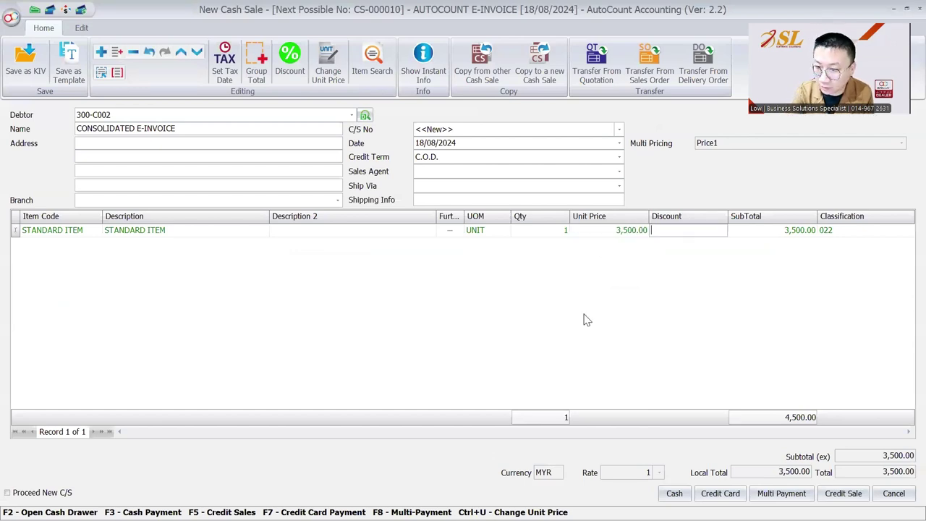
click(675, 493)
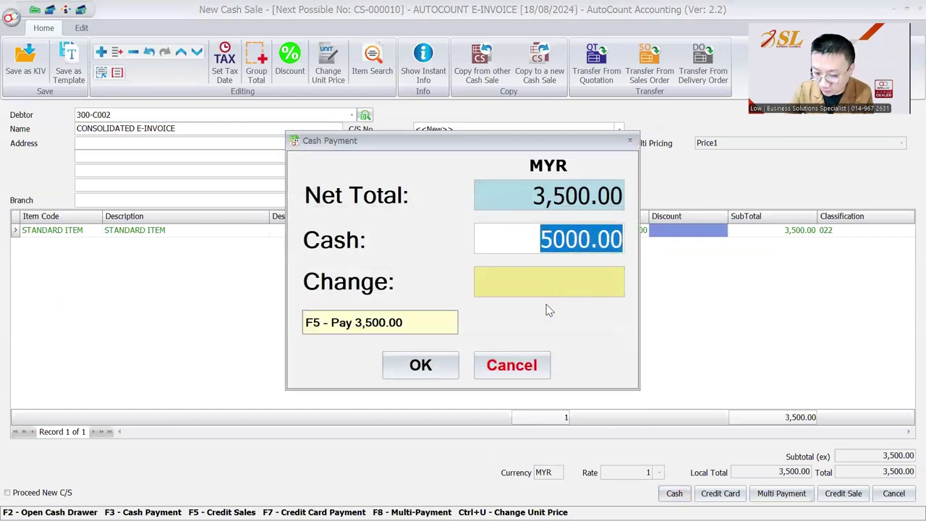
click(416, 364)
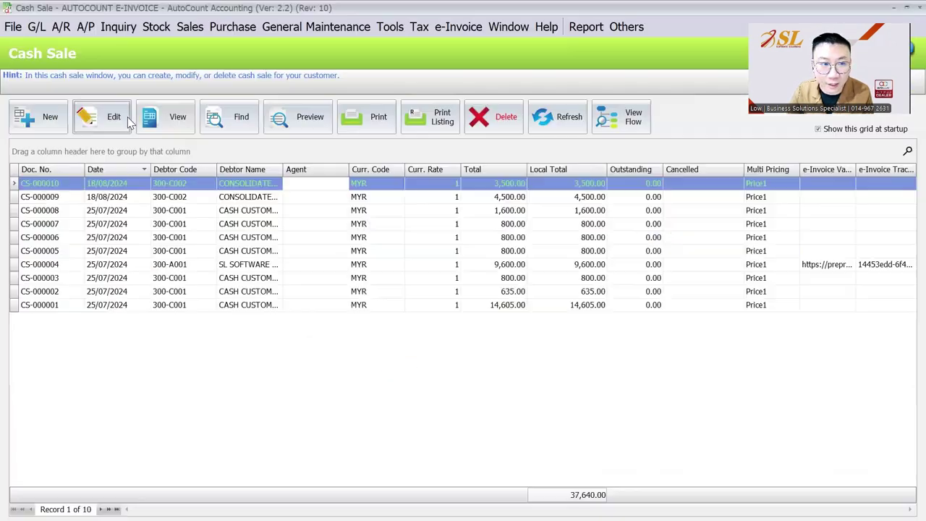
click(122, 114)
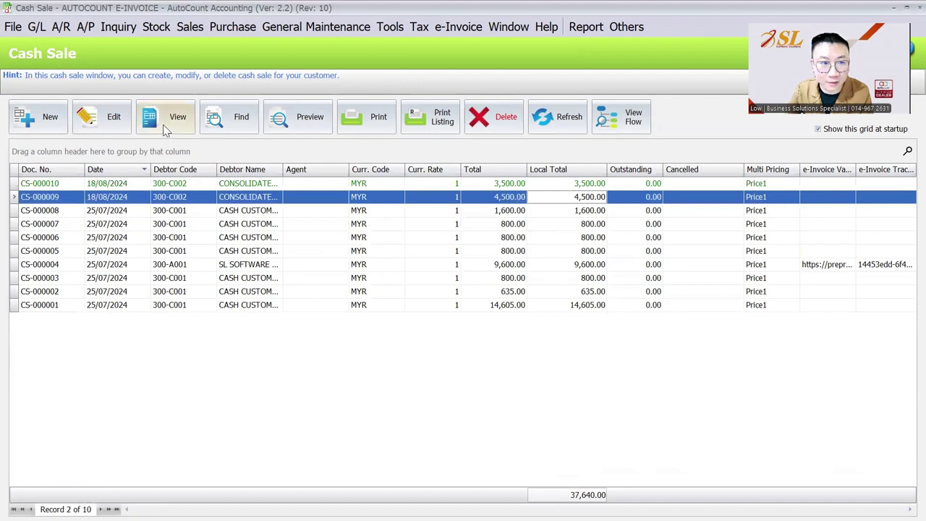
click(105, 119)
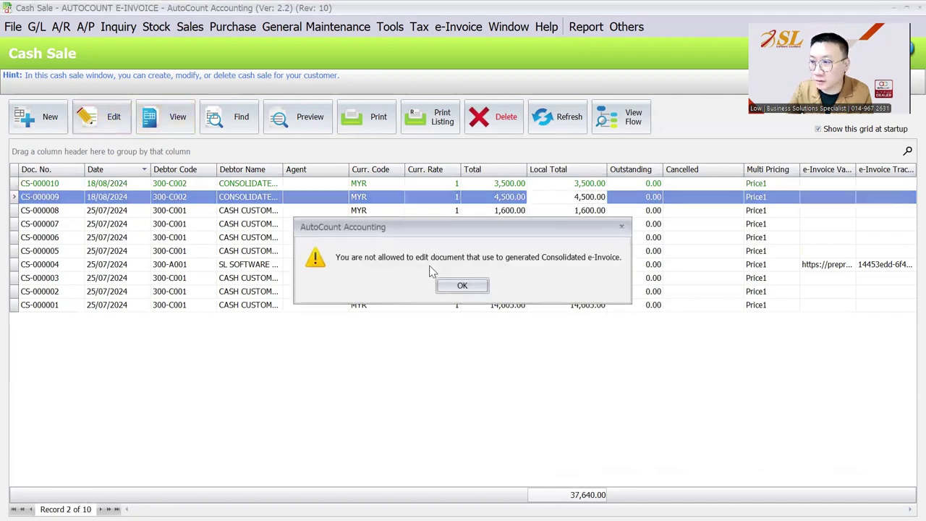
click(479, 286)
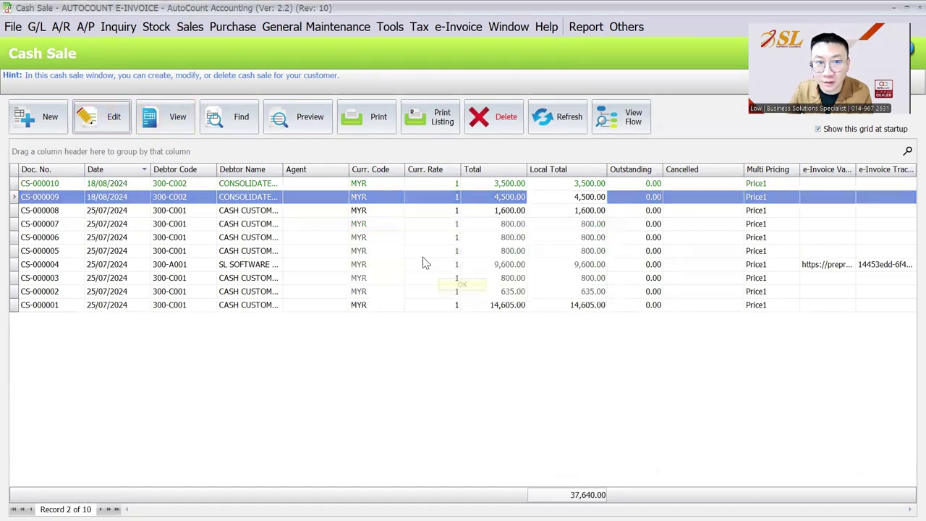
click(191, 29)
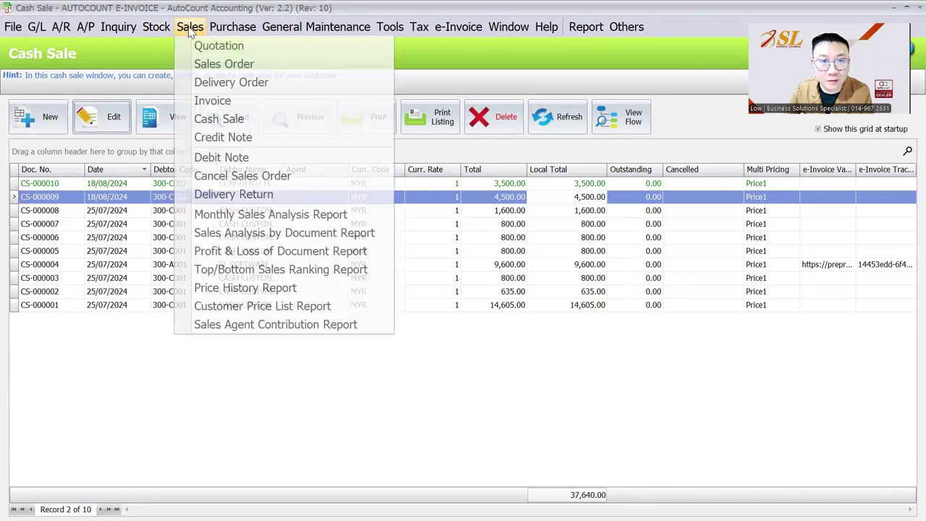
click(114, 61)
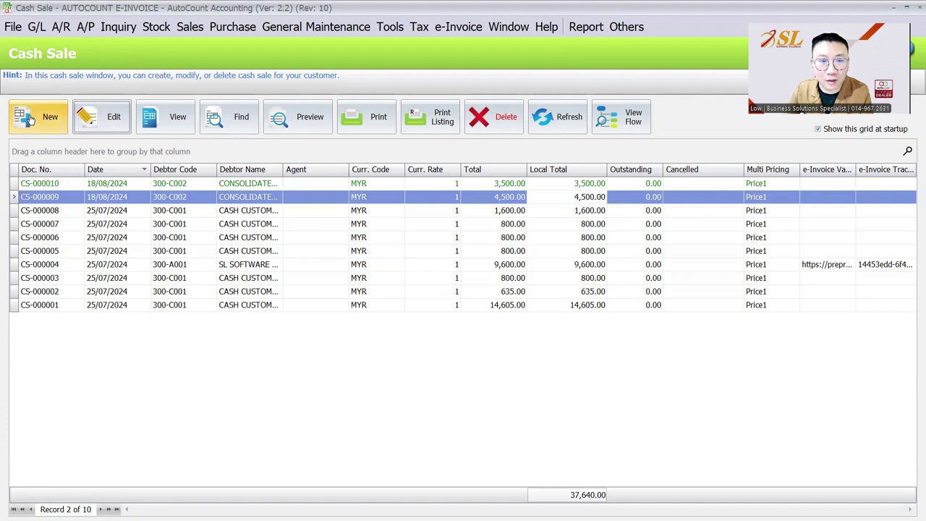
click(233, 198)
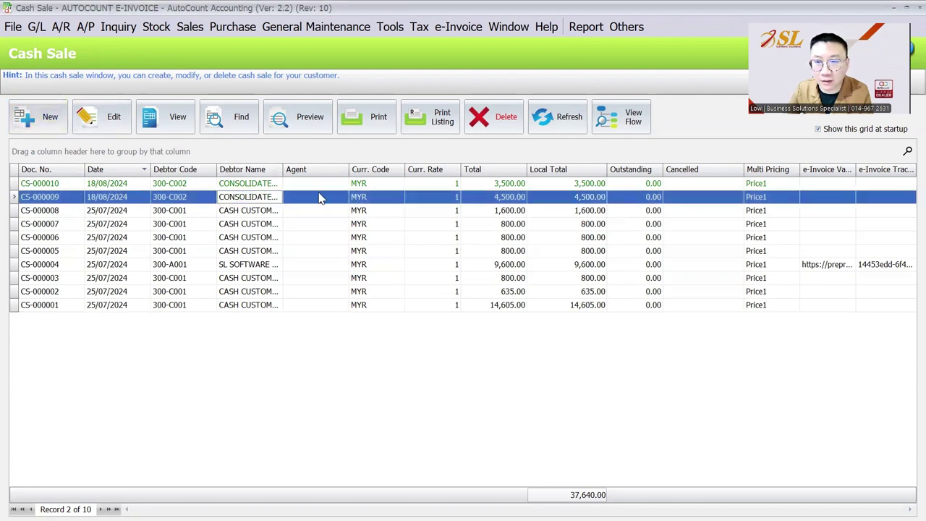
click(42, 120)
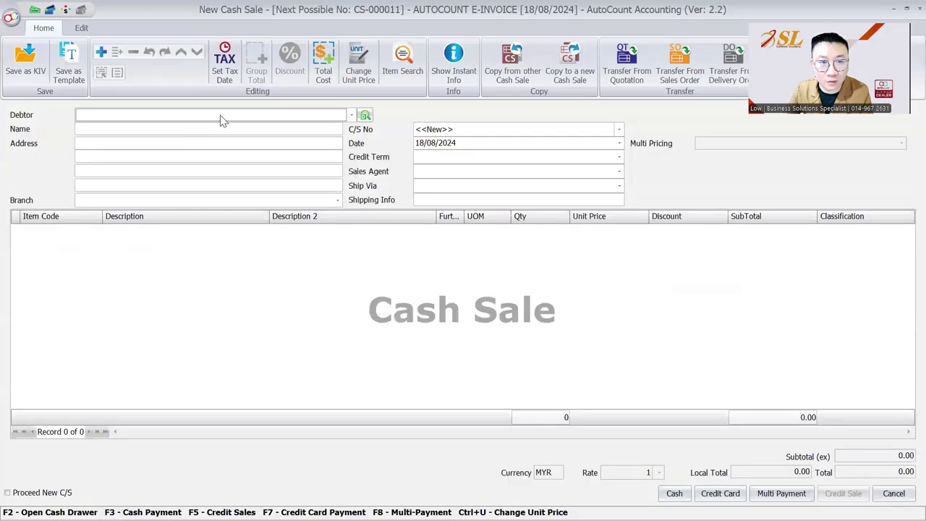
click(222, 116)
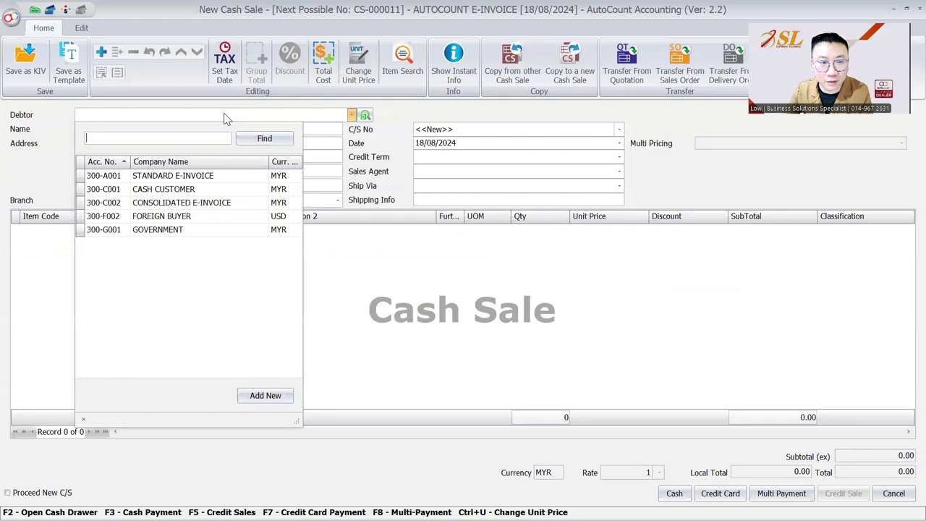
click(197, 189)
key(Escape)
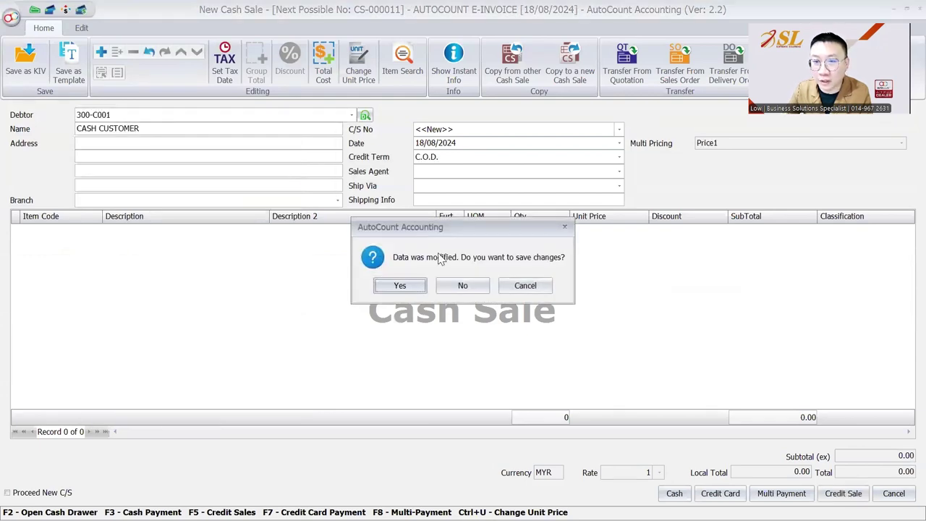
click(465, 284)
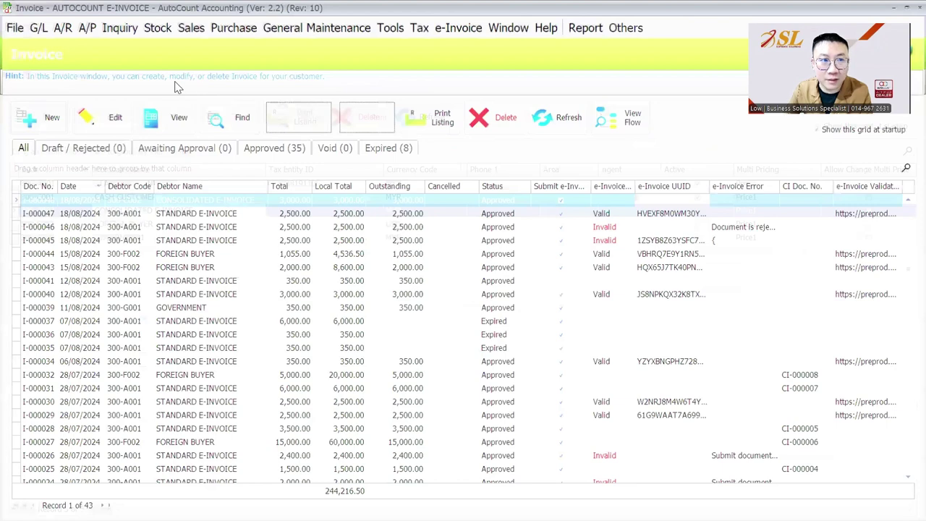
Step: Tick Cash Sale Debtor for debtor 300-C001 CASH CUSTOMER in Debtor Maintenance and save it
click(63, 27)
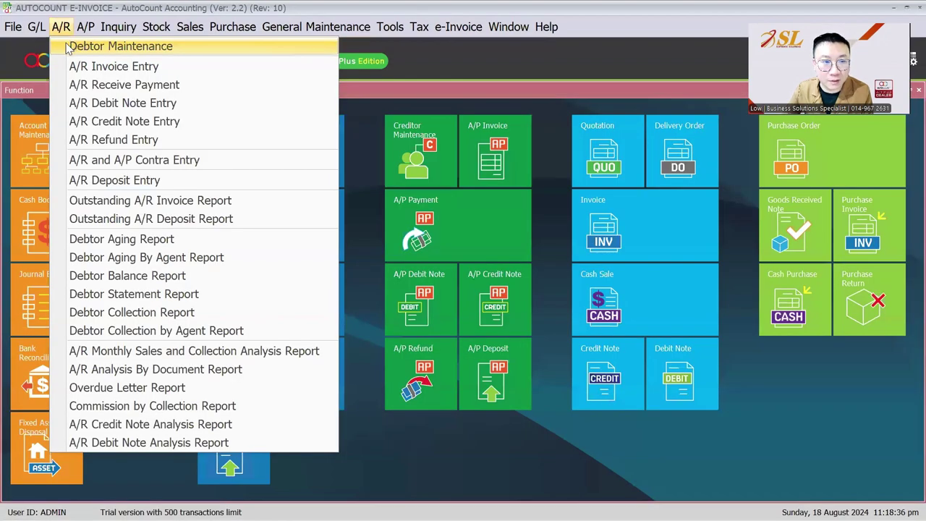
click(66, 40)
click(143, 198)
click(94, 121)
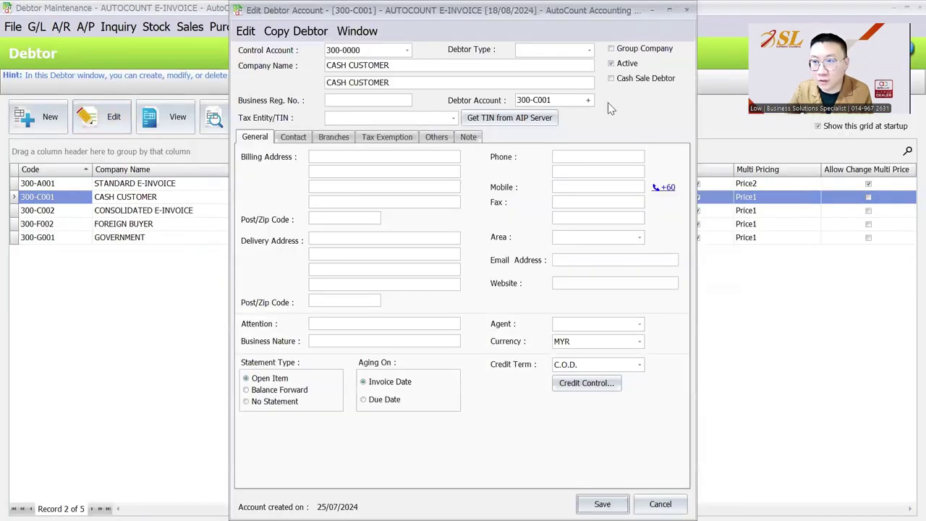
click(633, 85)
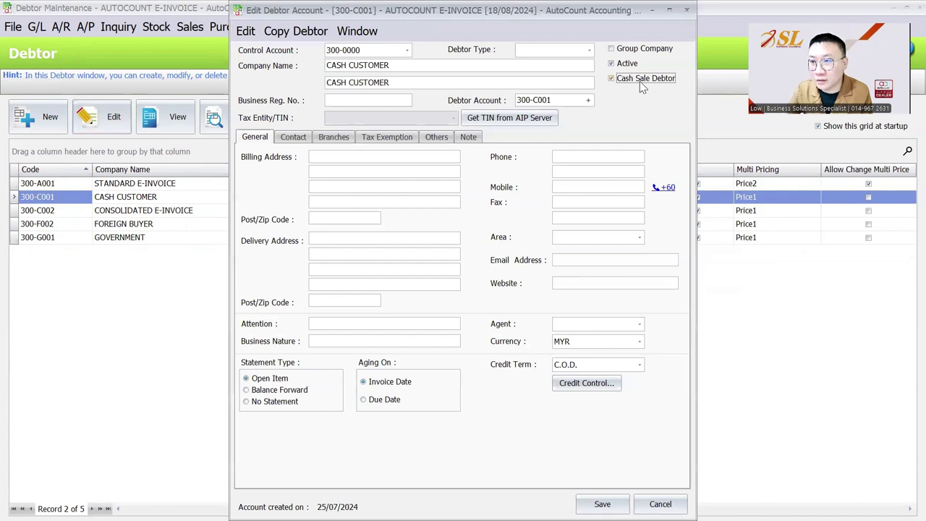
click(601, 503)
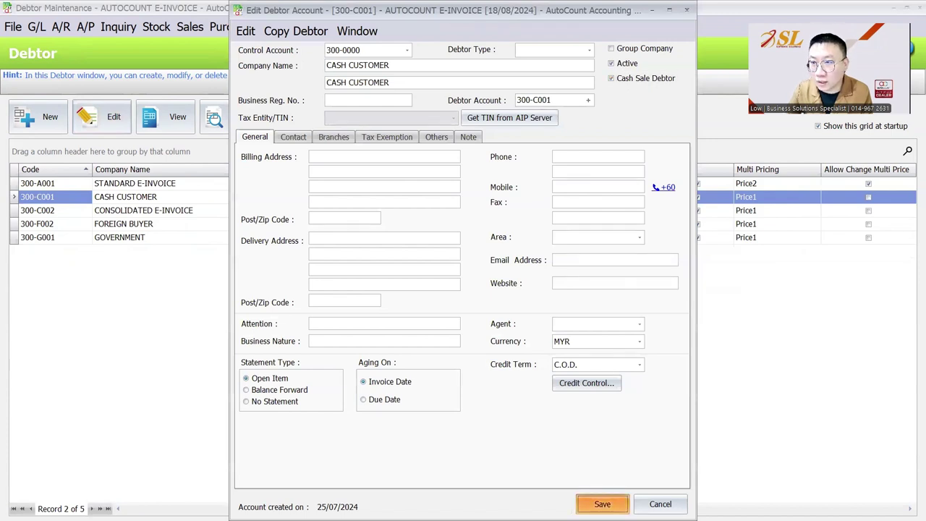
click(194, 29)
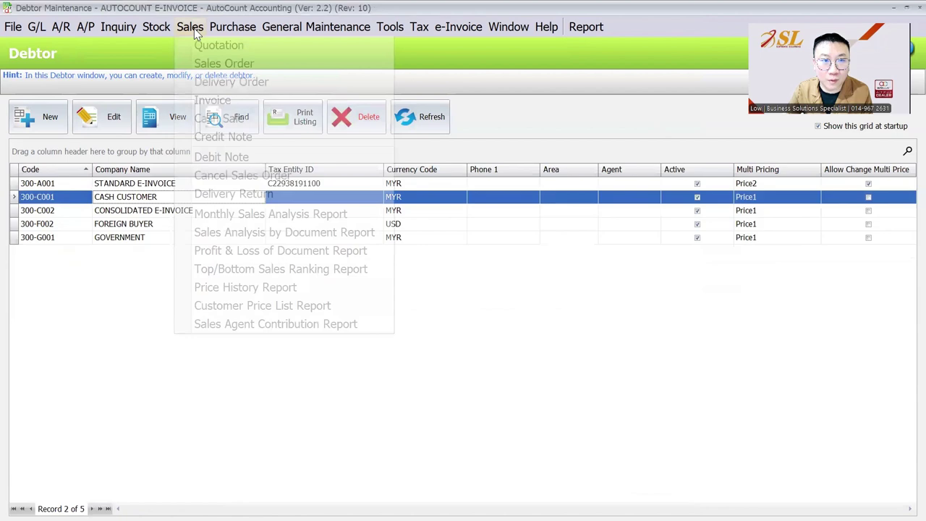
Step: Start a new cash sale for debtor 300-C001 CASH CUSTOMER and assign it a buyer tax entity
click(219, 120)
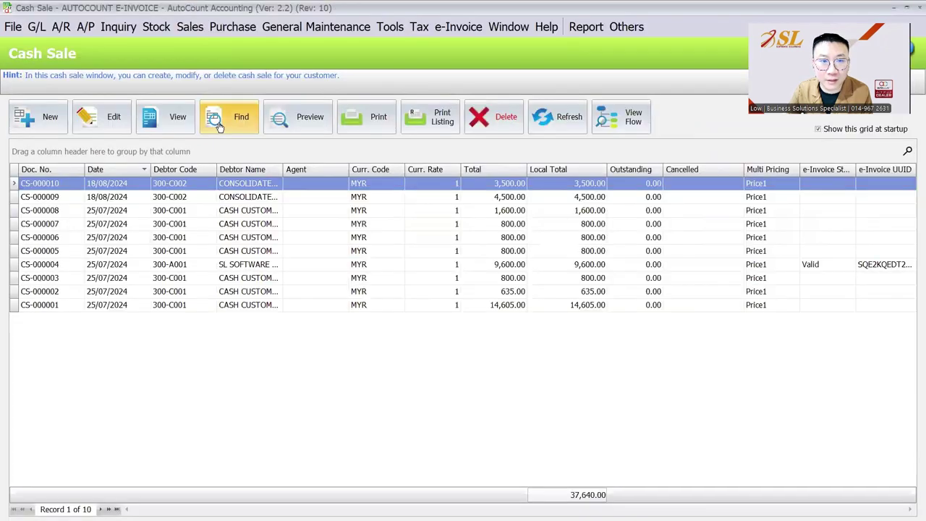
click(49, 122)
click(172, 116)
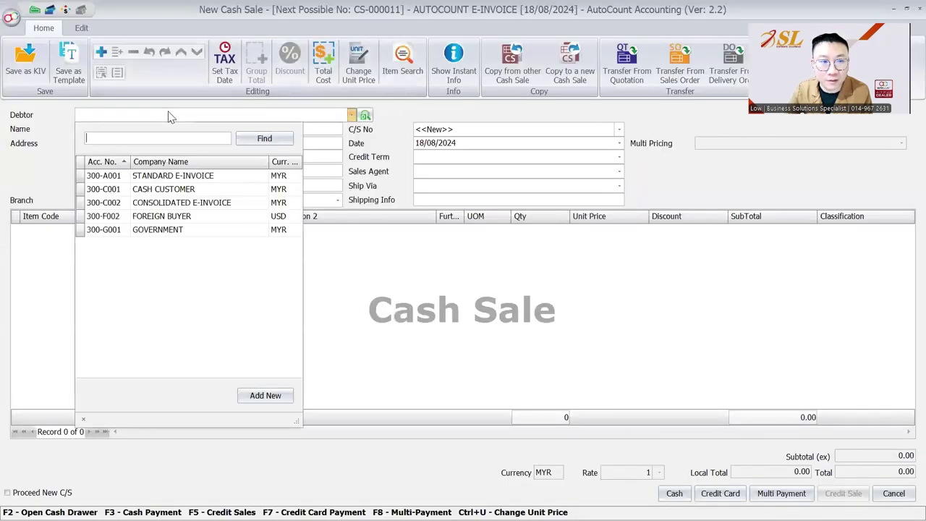
click(179, 189)
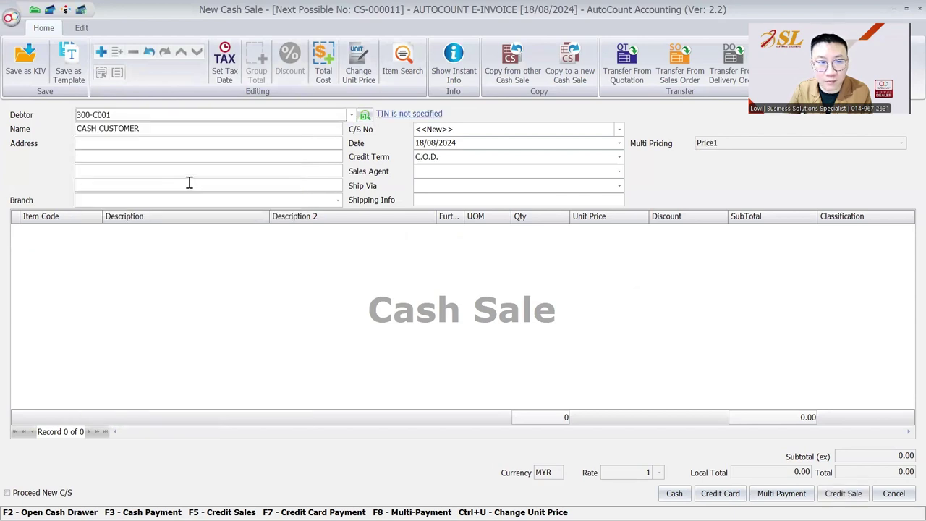
click(416, 118)
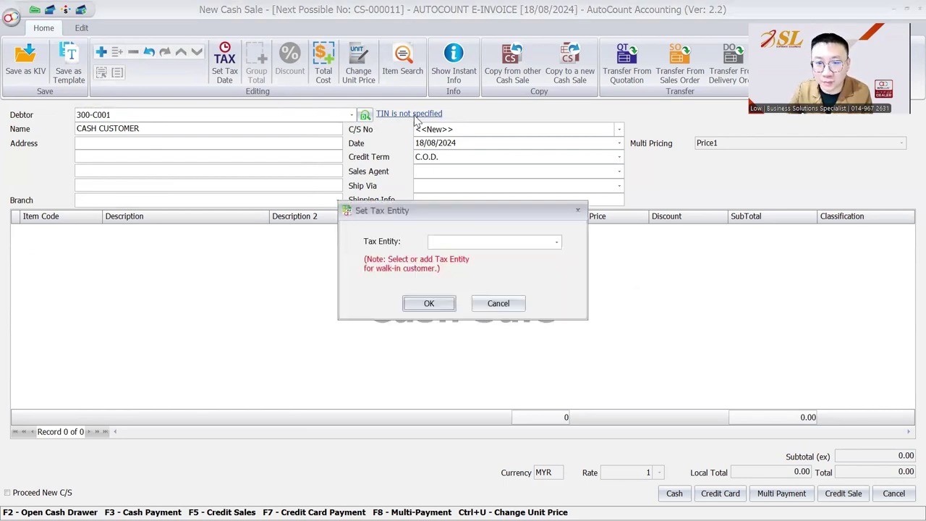
click(553, 244)
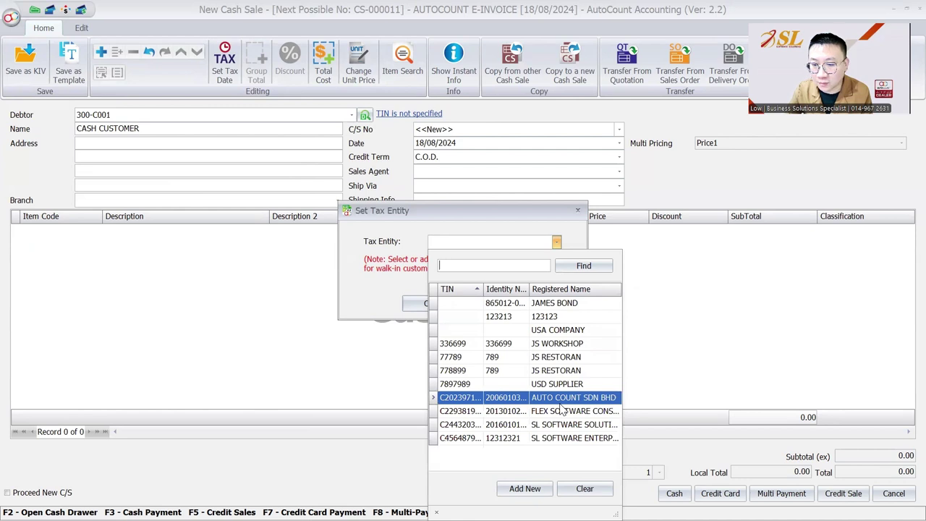
click(562, 403)
click(429, 305)
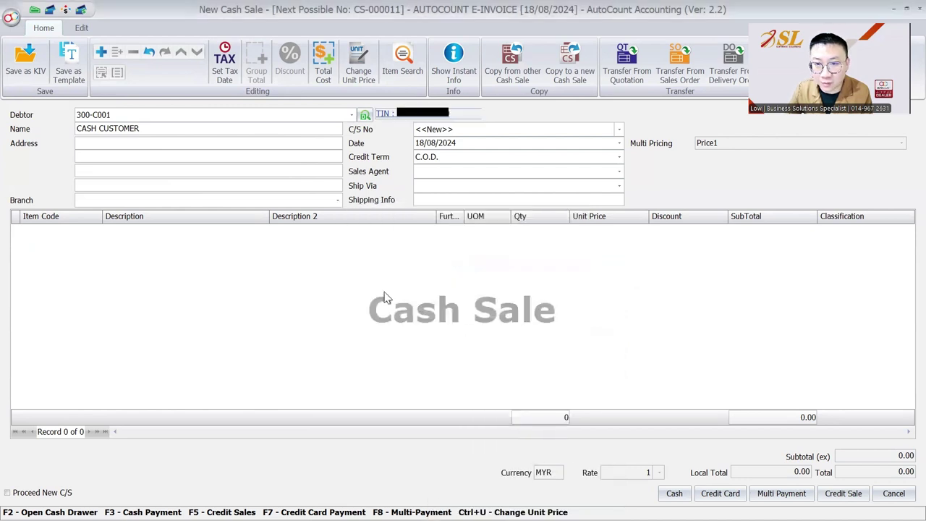
Step: Add a STANDARD ITEM line priced at 3,500.00 to the cash sale
right_click(163, 274)
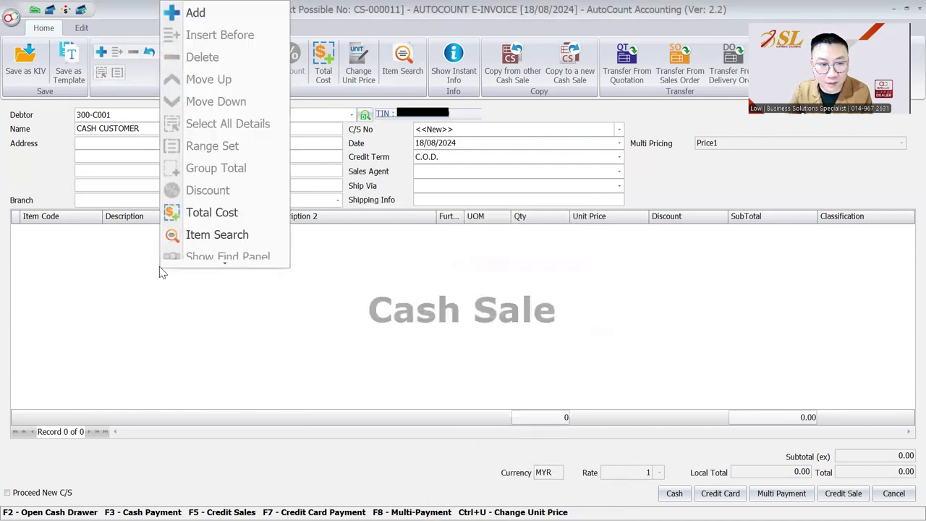
click(181, 12)
click(77, 232)
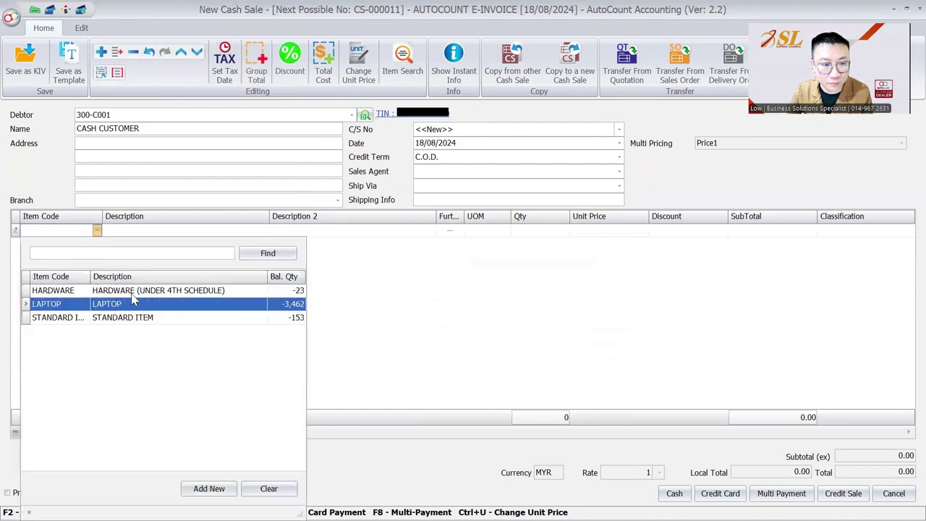
click(137, 317)
click(620, 233)
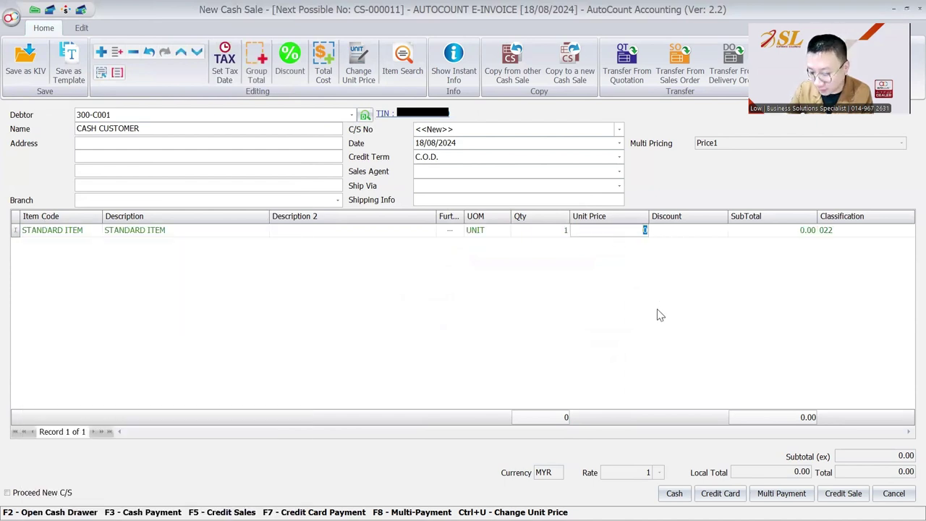
text(3500)
key(Tab)
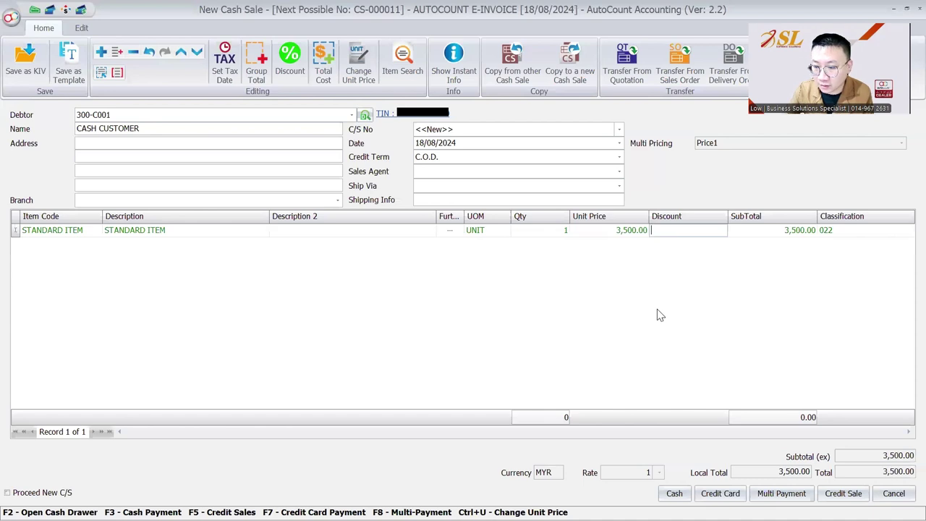
Step: Pay with 5,000.00 cash, save the sale, and refresh the list to update e-invoice status
key(F3)
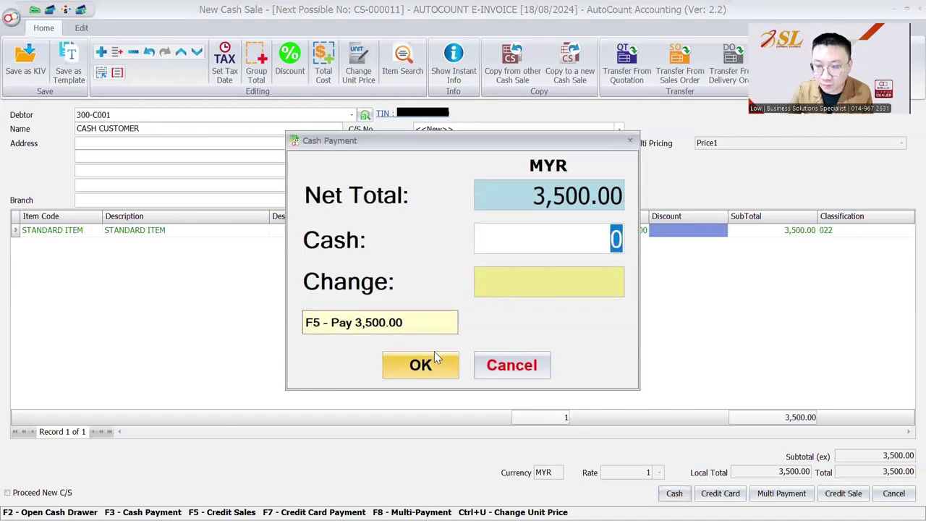
text(5,000)
key(Tab)
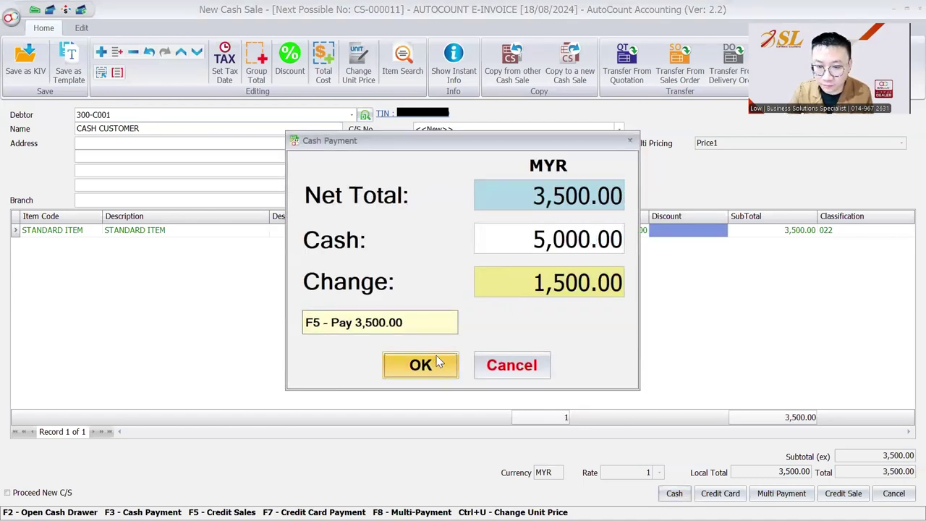
click(421, 364)
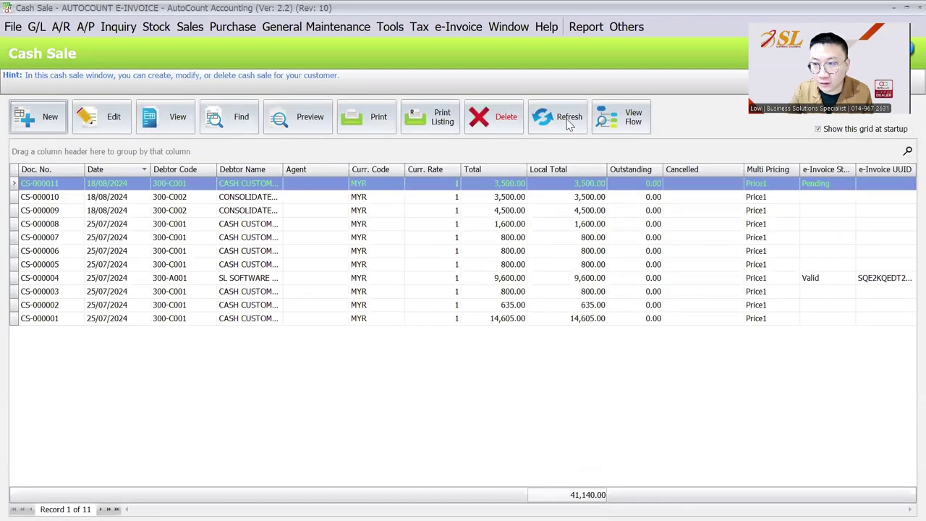
click(565, 119)
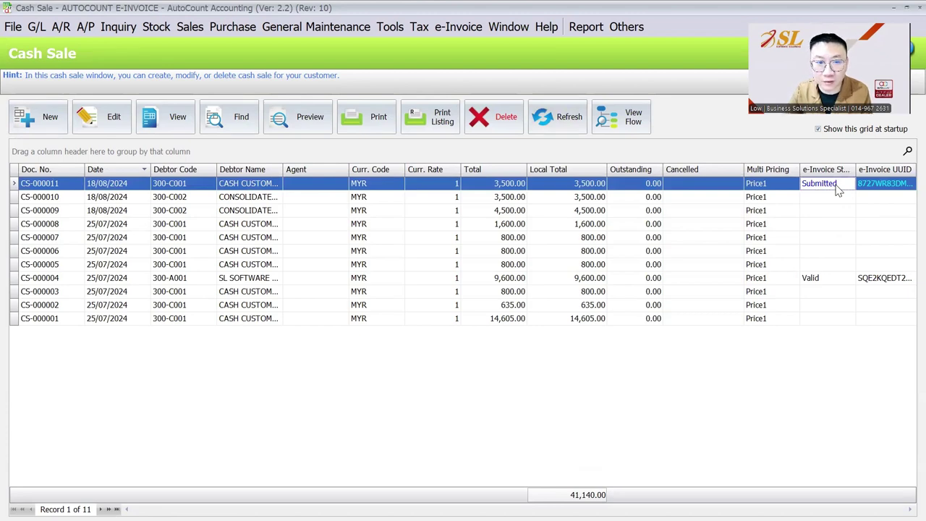
click(31, 118)
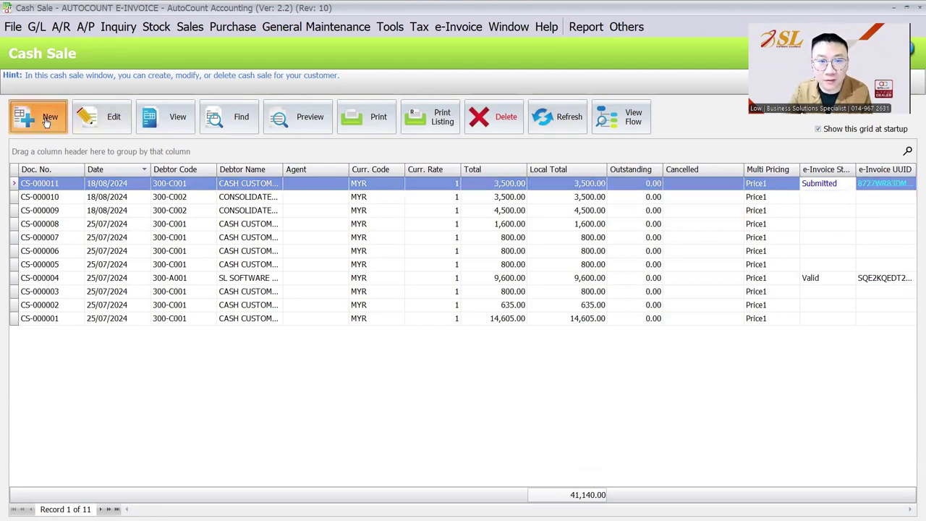
click(223, 112)
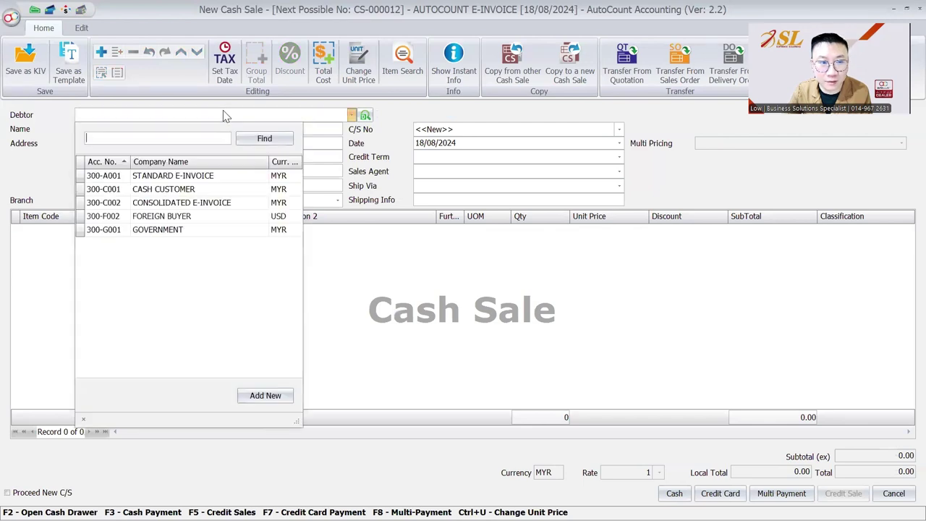
click(203, 189)
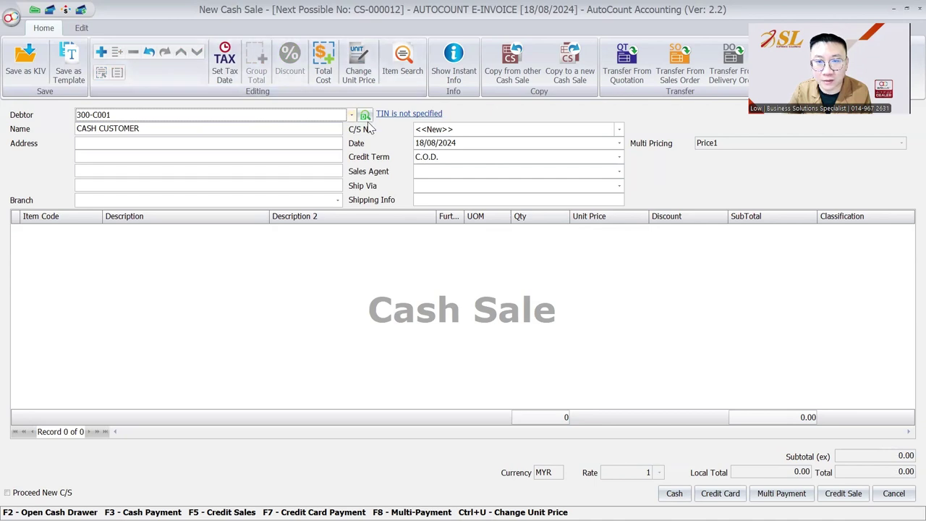
click(388, 116)
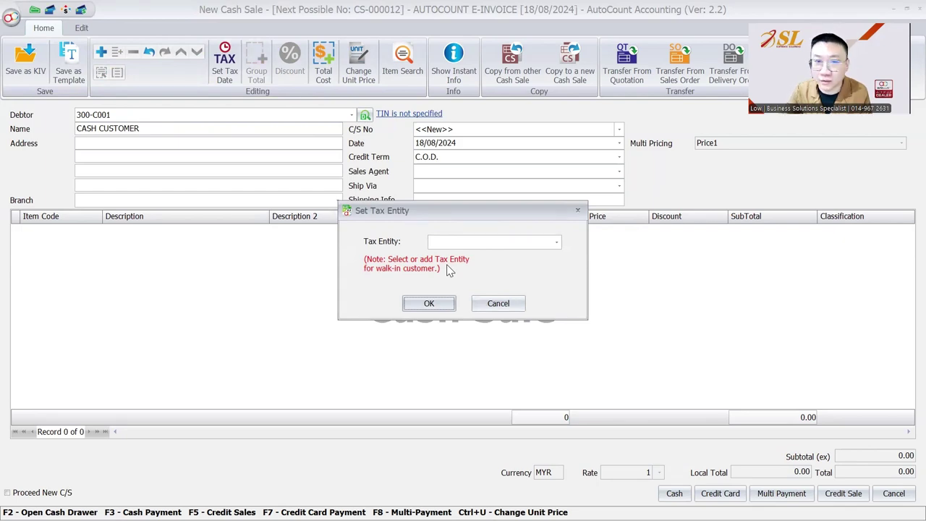
key(Escape)
key(Escape)
key(Right)
key(Return)
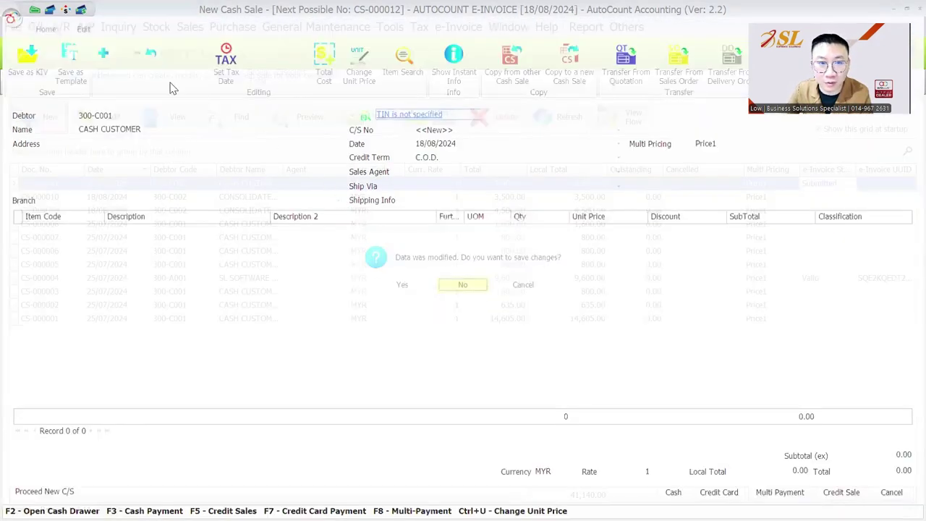
Step: Check the debtors' Tax Entity ID column in Debtor Maintenance, then return to the Cash Sale list
click(79, 27)
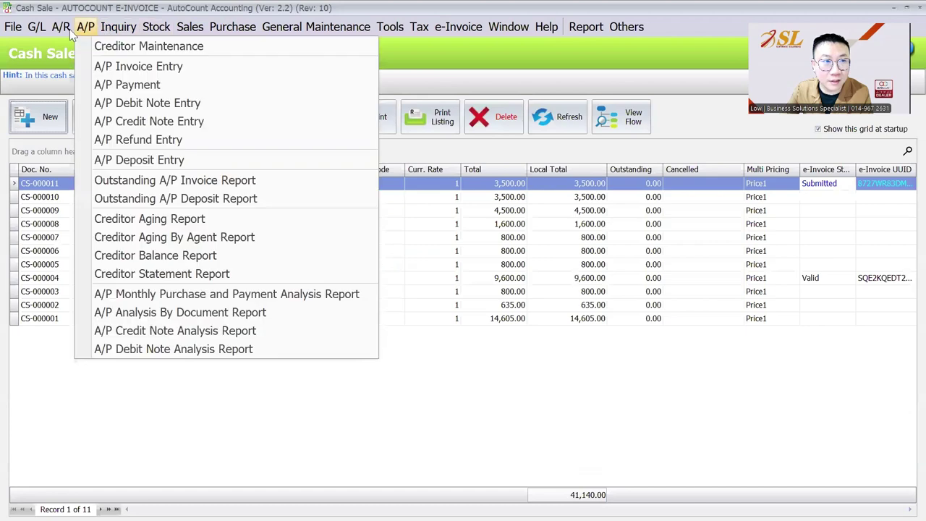
click(79, 44)
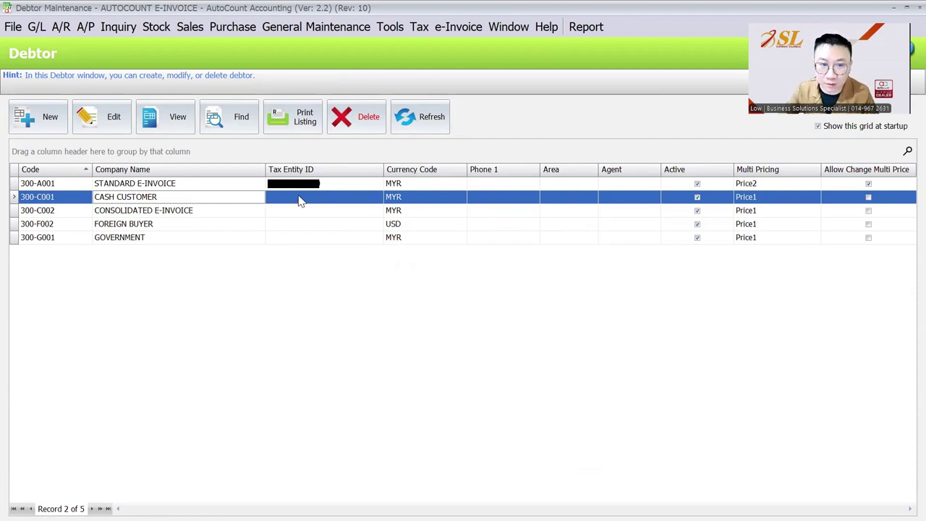
click(283, 217)
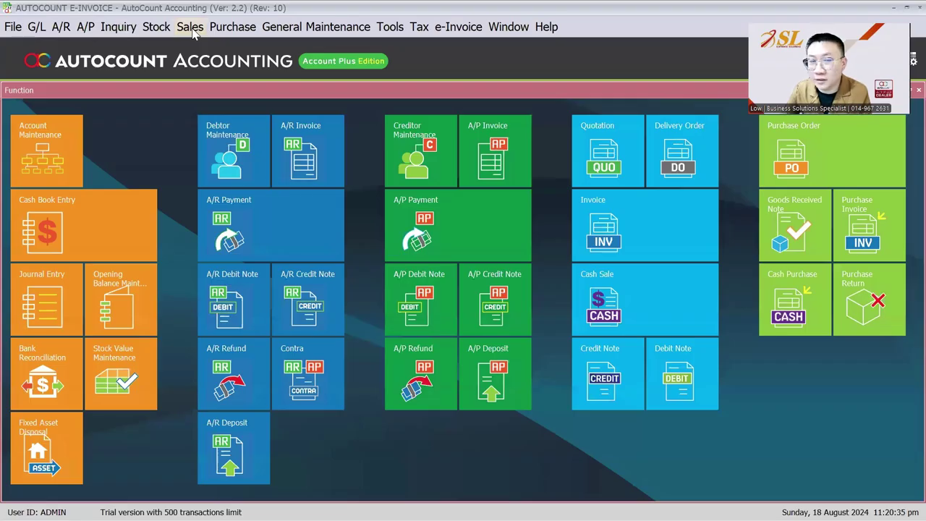
click(189, 27)
click(229, 116)
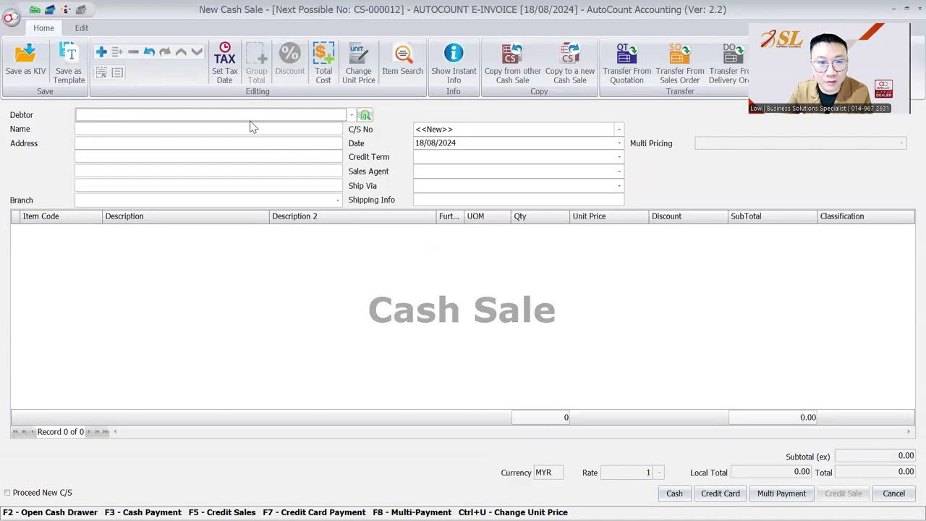
Step: Choose CASH CUSTOMER for the cash sale and add a new tax entity with Individual business type
click(250, 117)
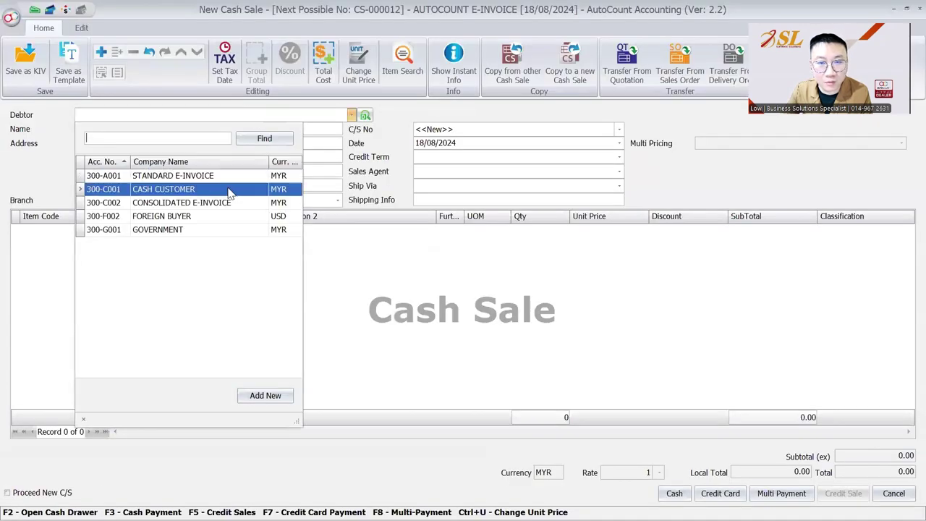
click(228, 189)
click(485, 244)
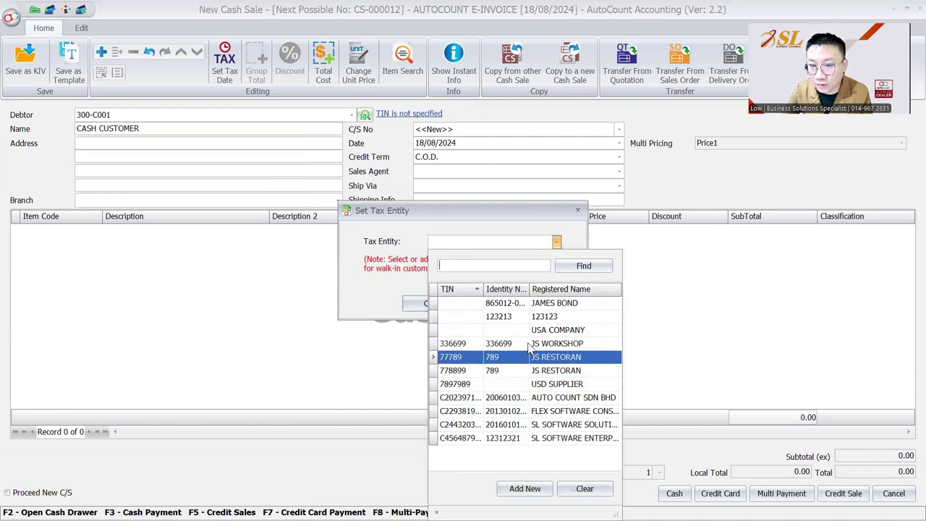
click(524, 490)
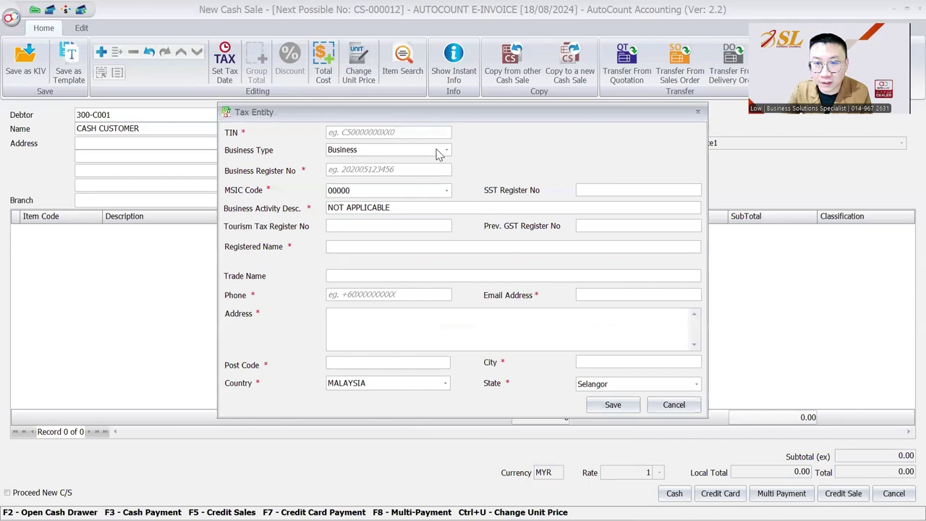
click(437, 153)
click(389, 178)
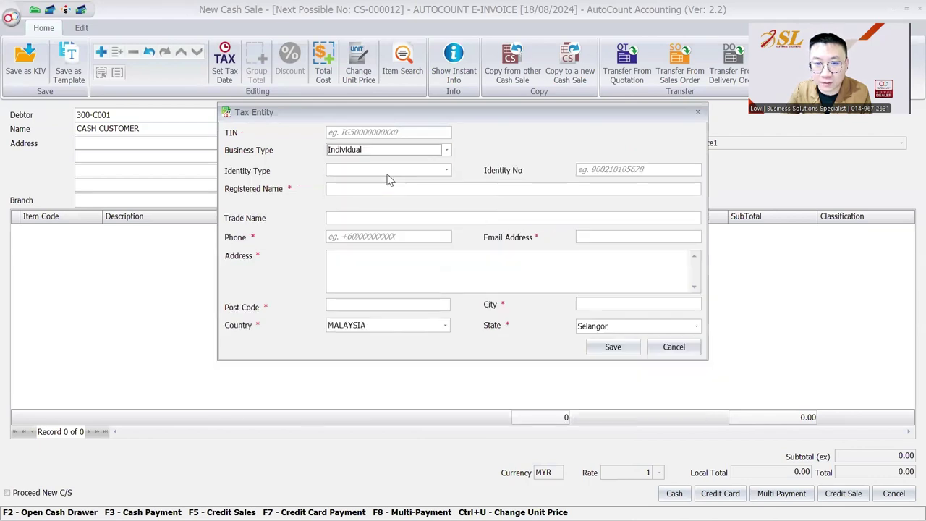
click(402, 132)
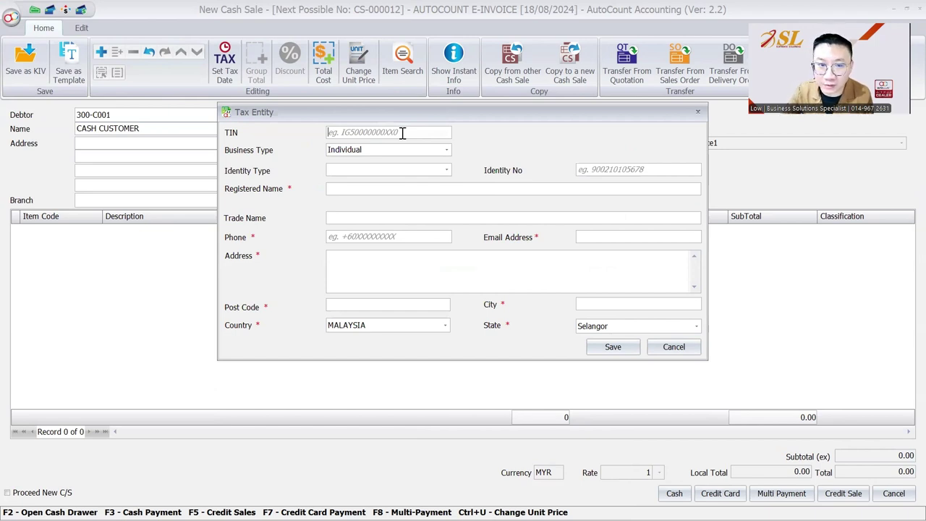
Step: Set identity type to MyKAD and enter the buyer's registered name and phone number
click(444, 170)
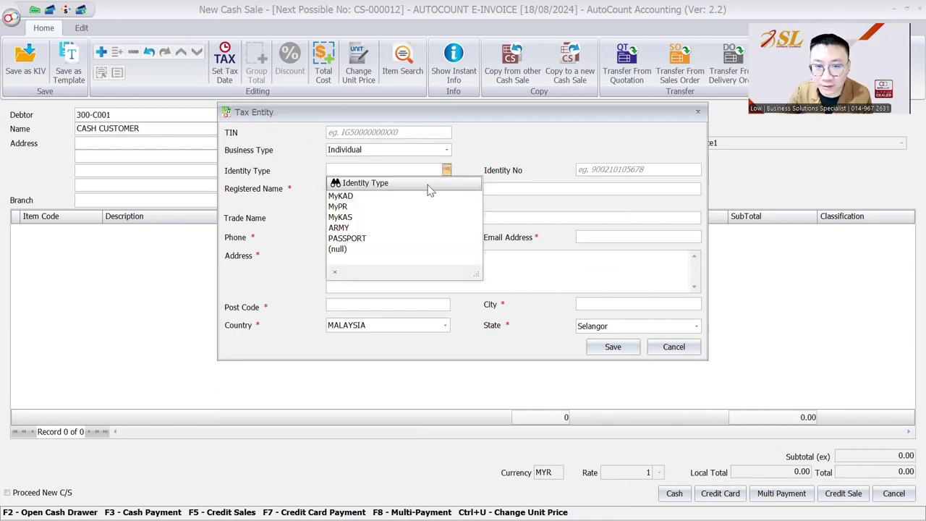
click(394, 196)
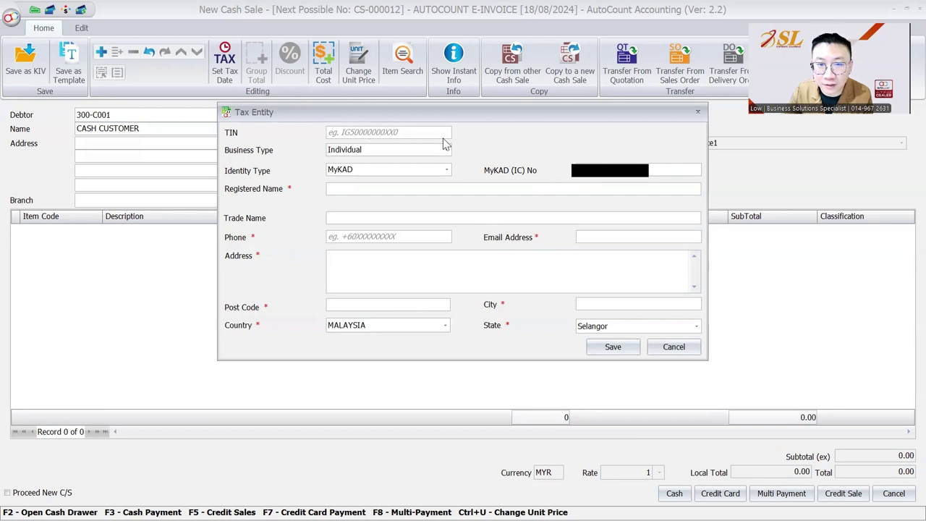
click(425, 132)
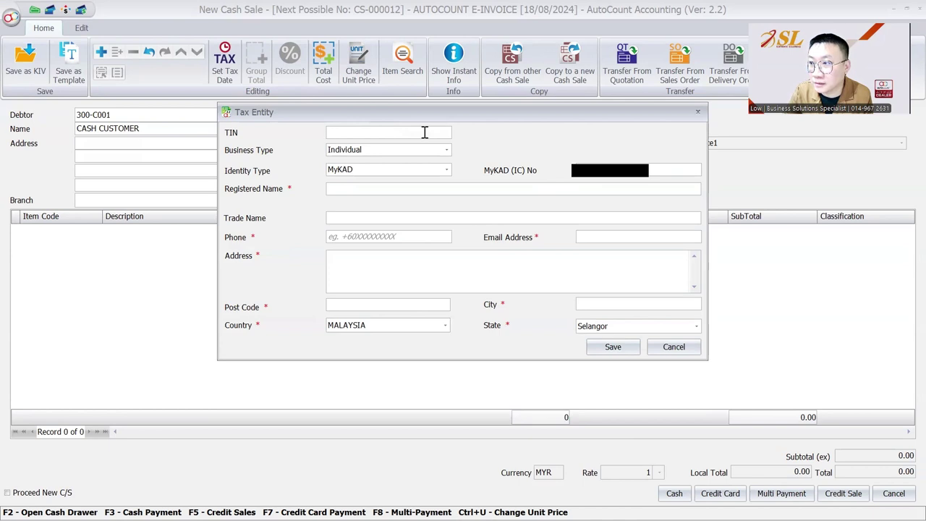
click(379, 190)
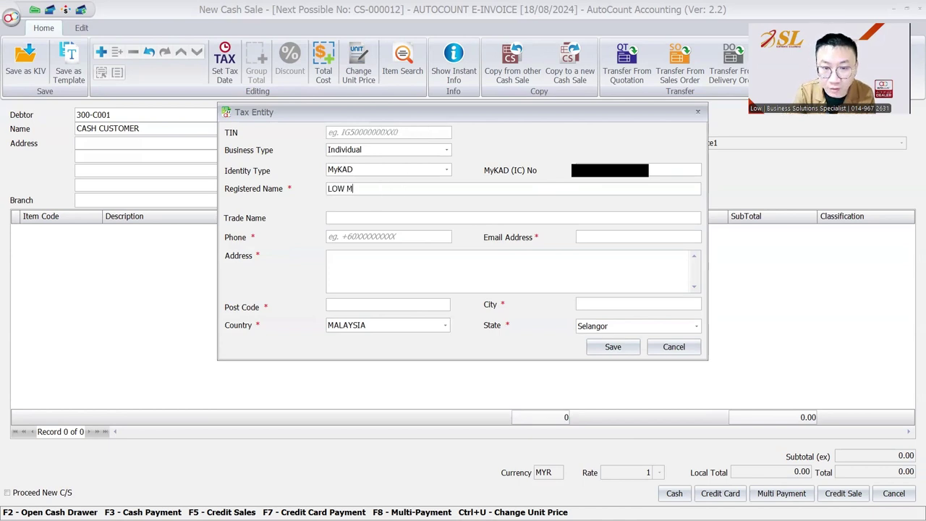
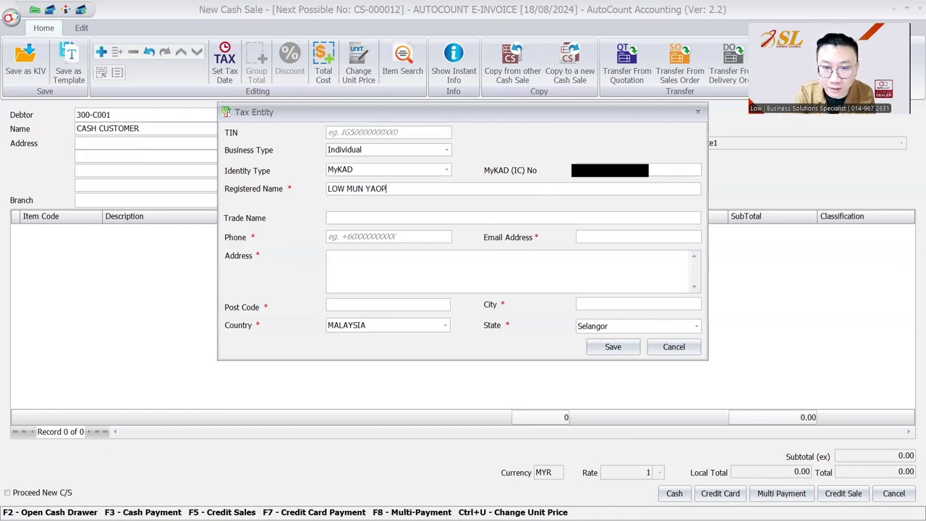
click(405, 236)
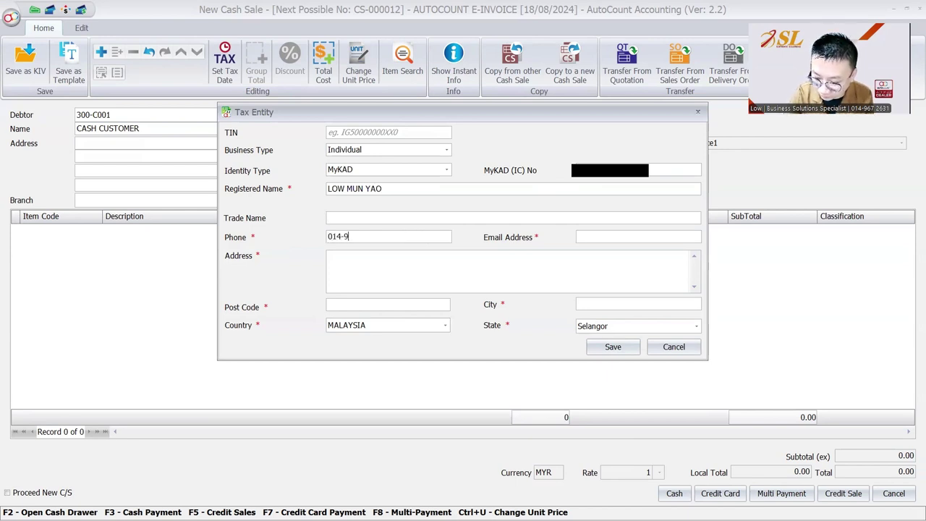
Step: Enter the buyer's street address, post code and city, and set the state to Perak
click(398, 259)
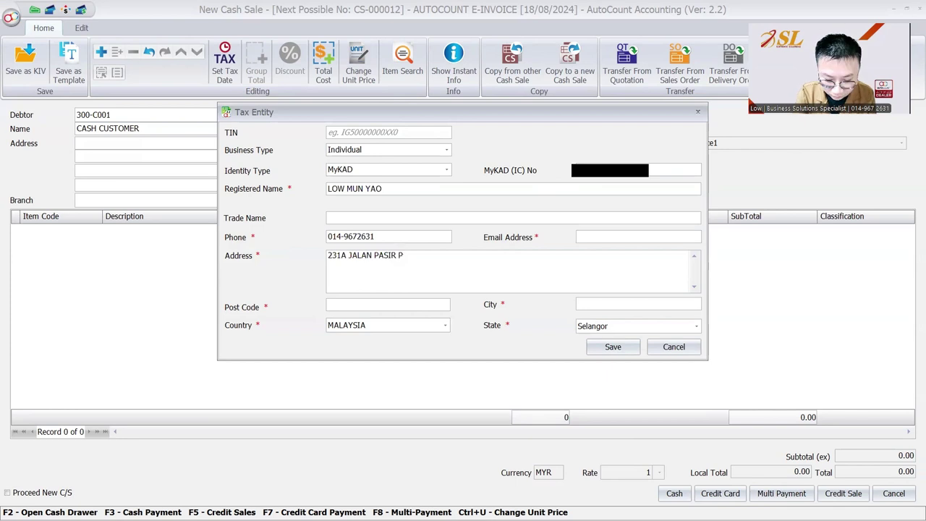
click(693, 347)
click(523, 255)
click(401, 304)
text(31650)
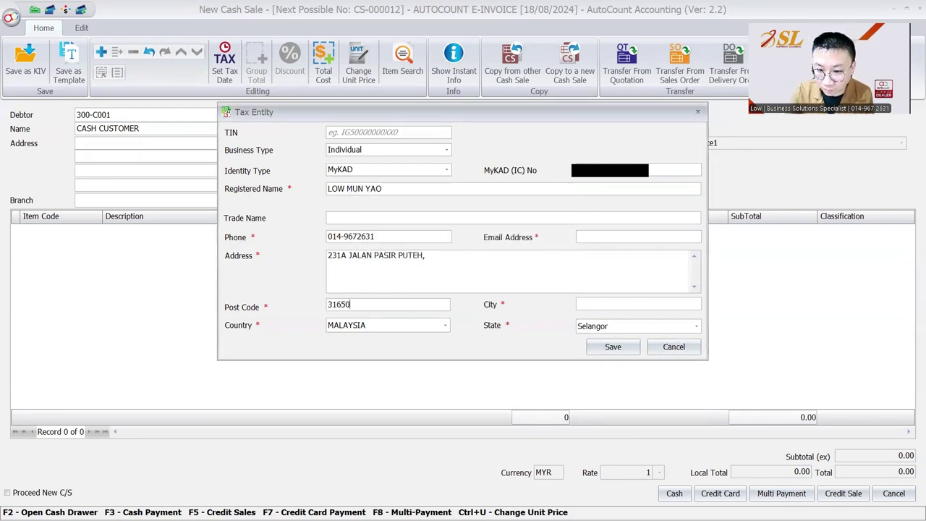
text(IPOH)
click(680, 326)
click(626, 161)
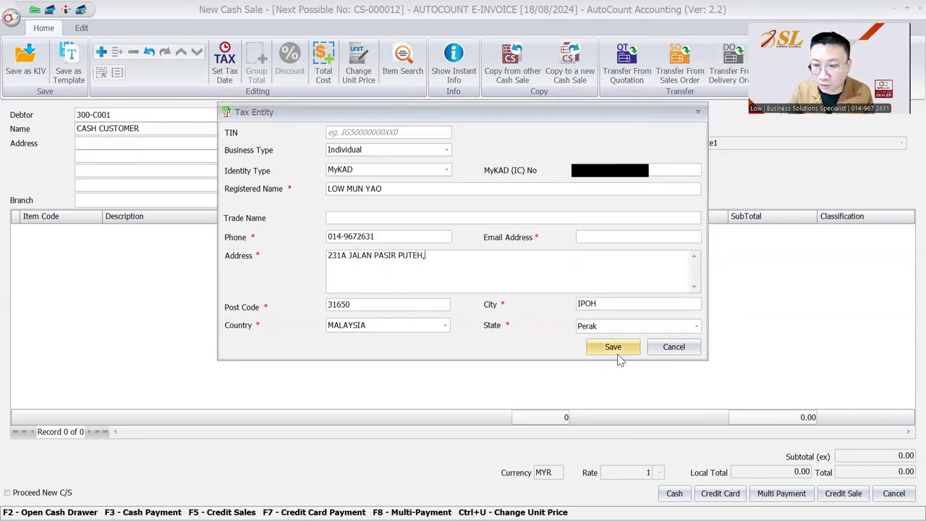
Step: Enter the buyer's e-mail address, save the tax entity and apply it to the sale
click(358, 131)
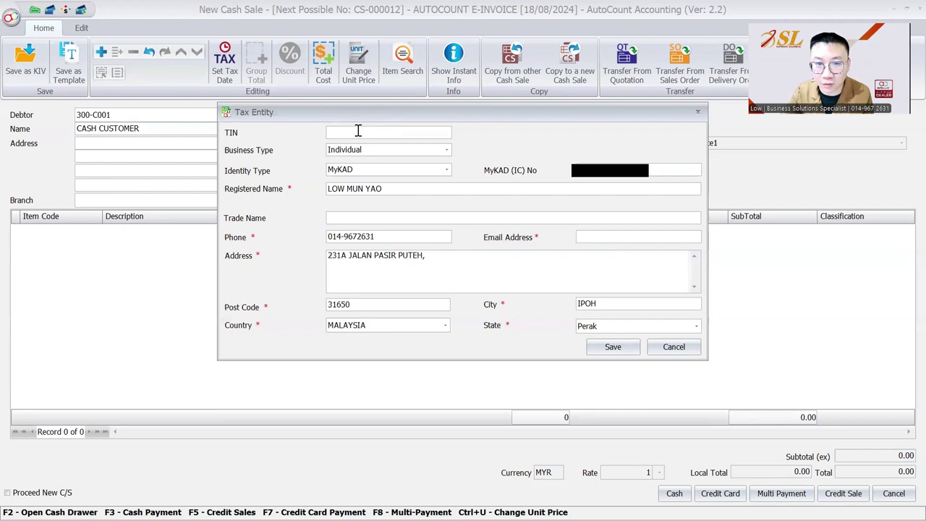
click(636, 172)
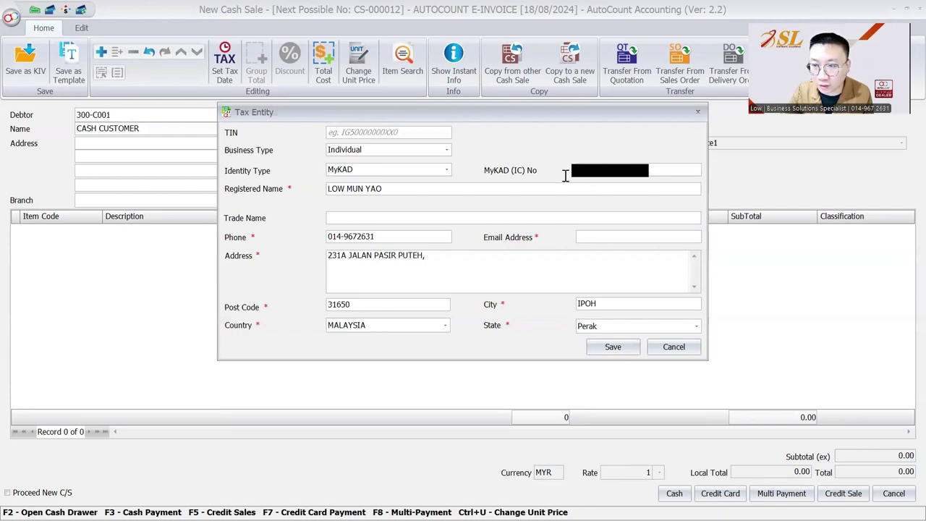
click(585, 237)
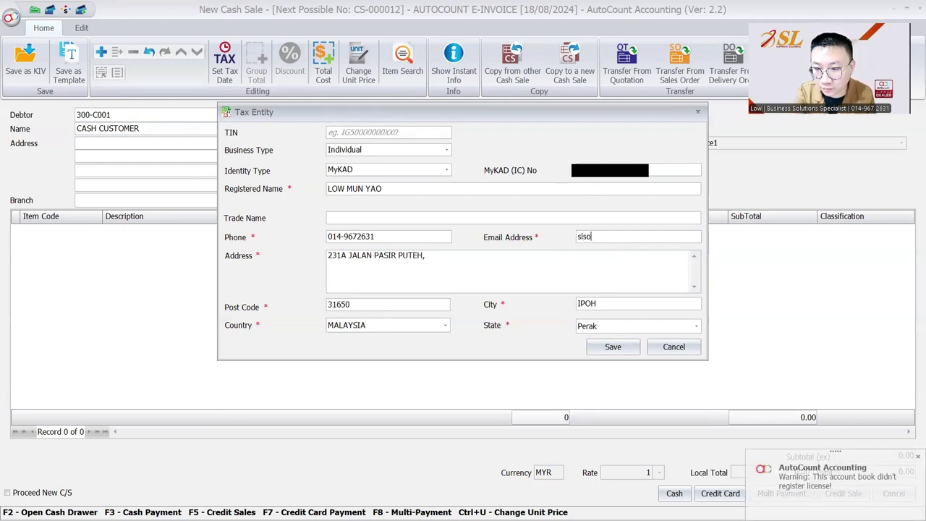
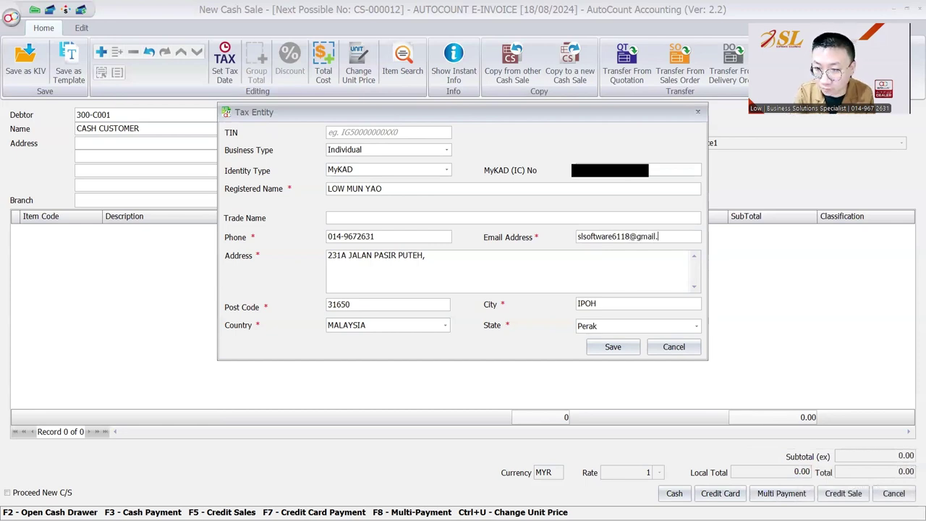
click(613, 346)
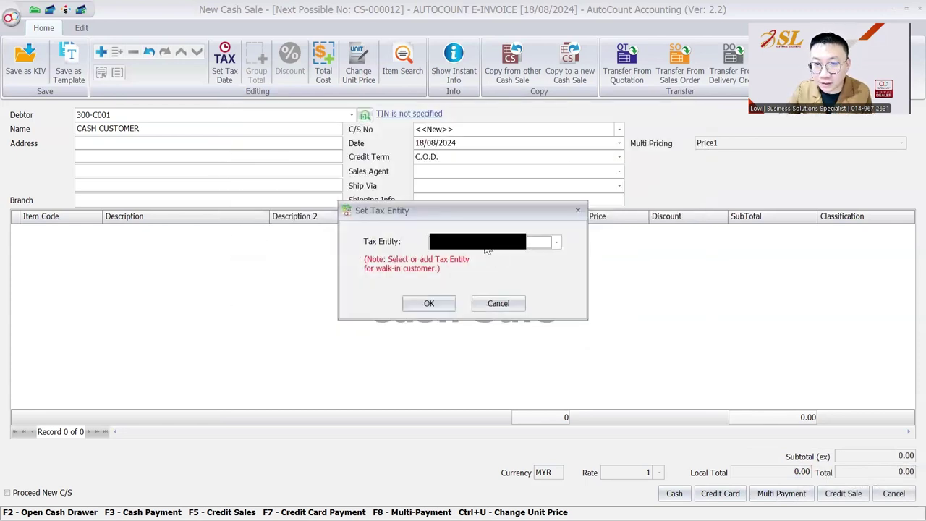
click(418, 304)
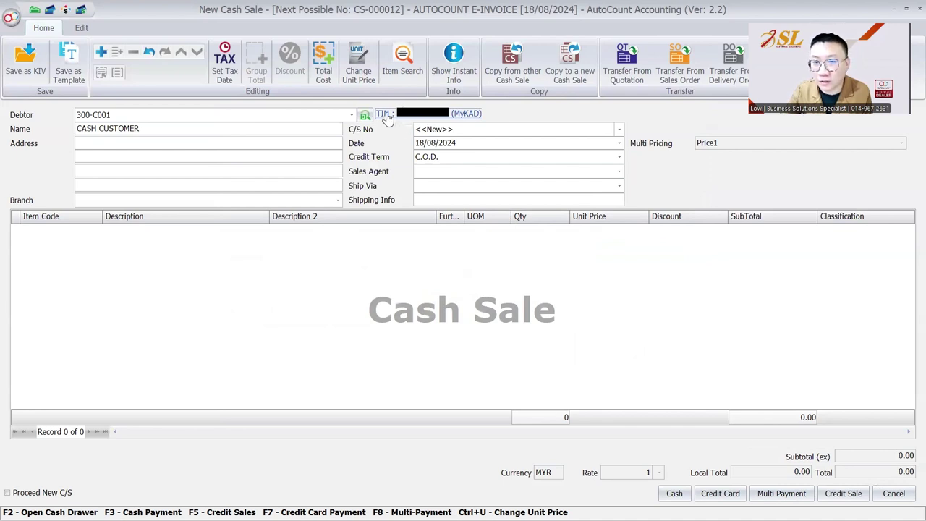
Step: Add 25 STANDARD ITEM at 300.00 and save the sale paid with 8,000 cash
click(73, 239)
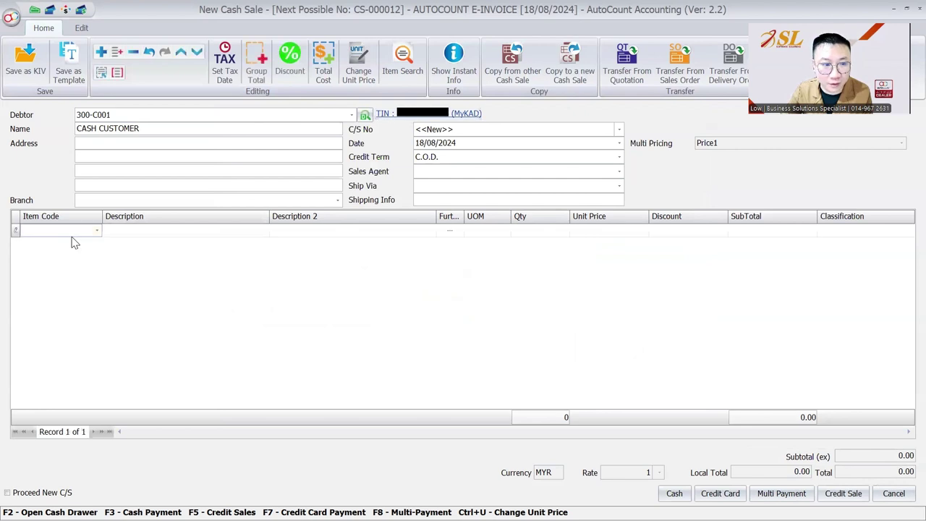
click(116, 317)
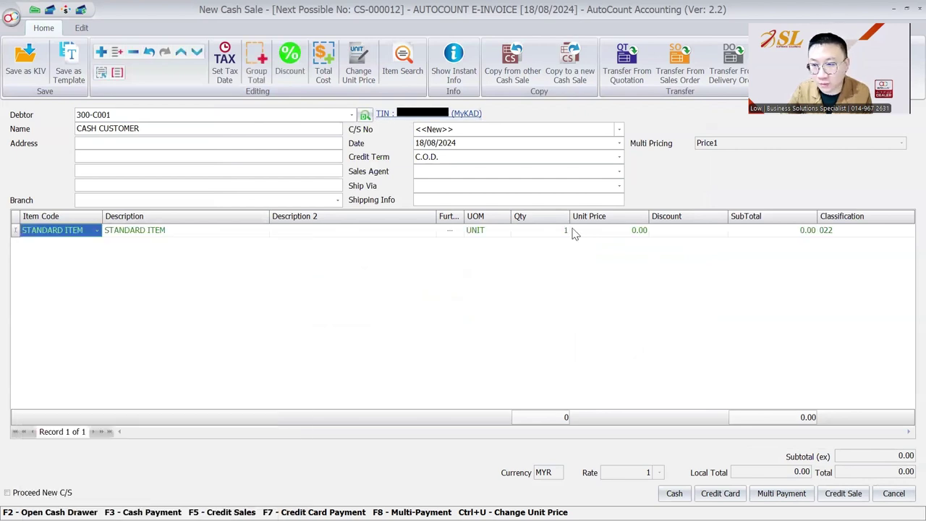
text(25)
key(Tab)
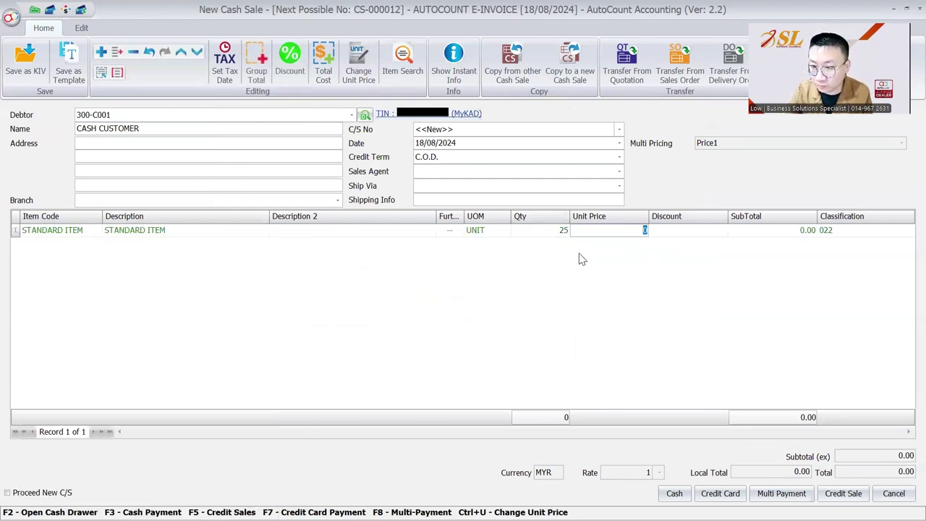
text(300)
key(Tab)
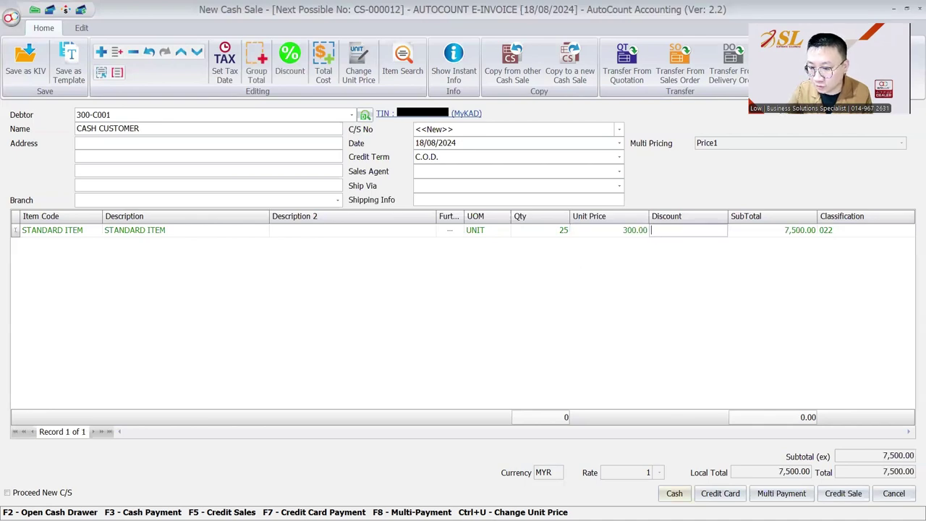
key(F3)
text(800)
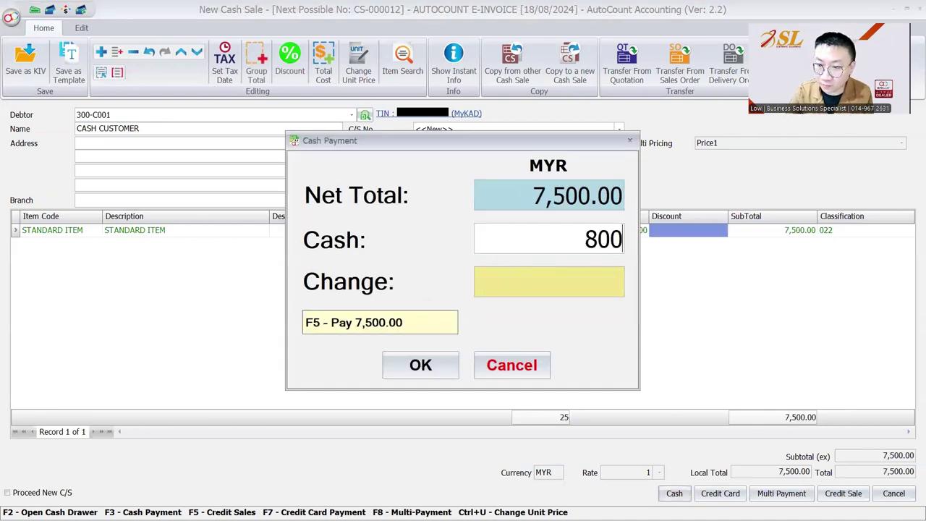
text(0)
click(449, 362)
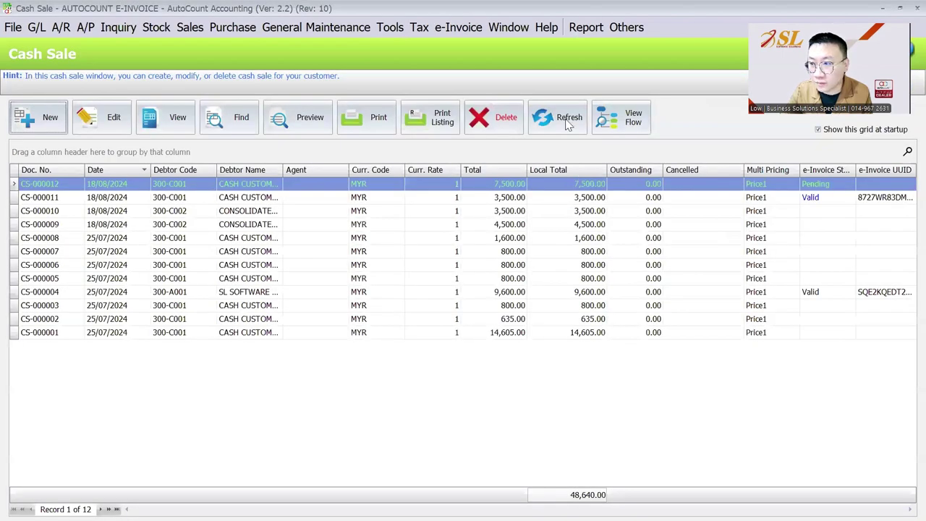
Step: Refresh the cash sale list until CS-000012 shows e-invoice status Valid
click(569, 123)
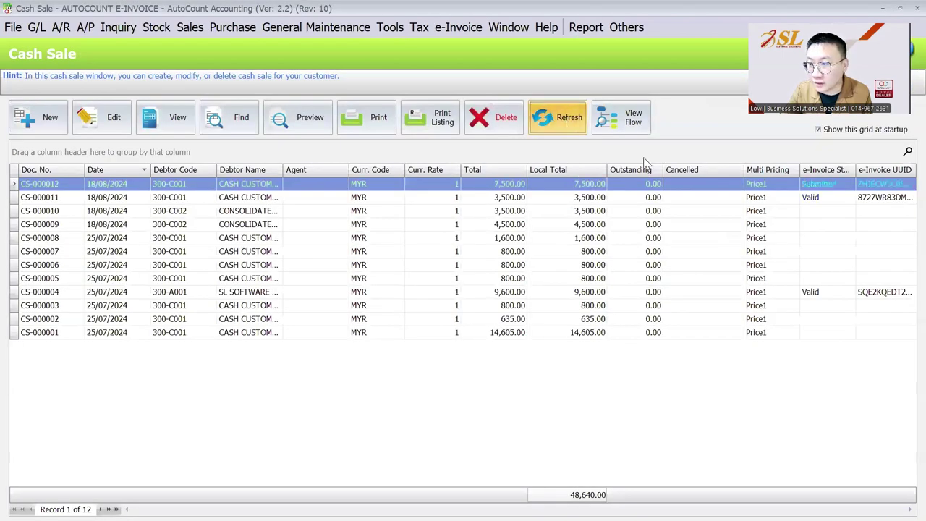
click(554, 122)
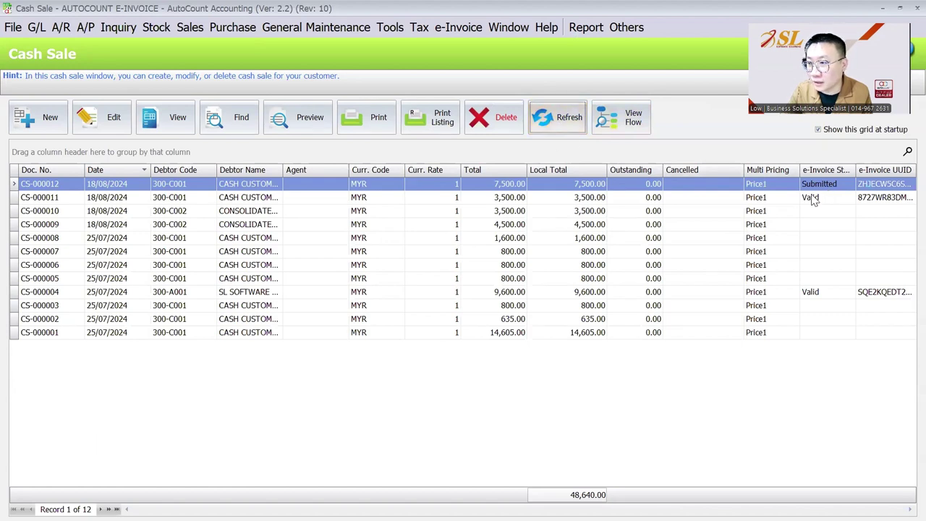
click(823, 186)
Step: Preview CS-000011 with the Malaysia e-Invoice report layout, then close it for CS-000012
click(650, 199)
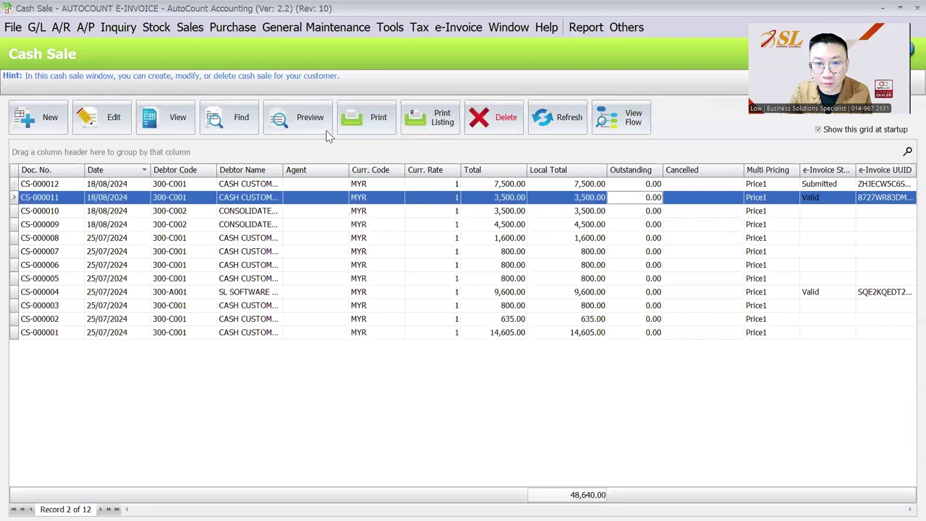
click(304, 127)
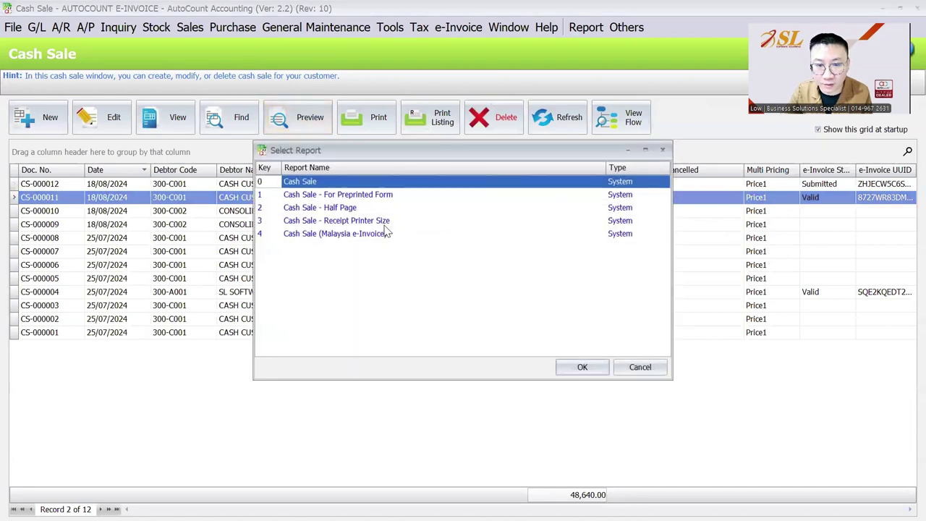
click(384, 233)
click(569, 369)
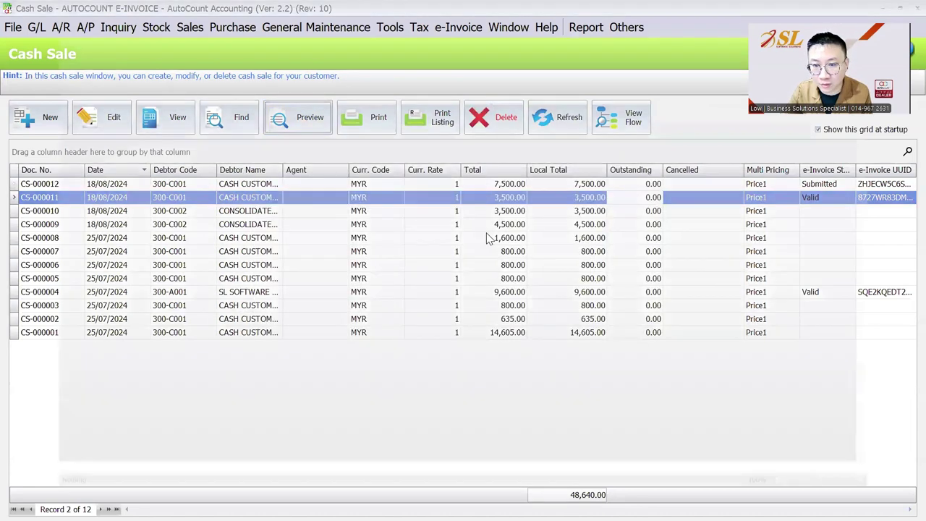
scroll(488, 238, down, 3)
scroll(489, 233, down, 5)
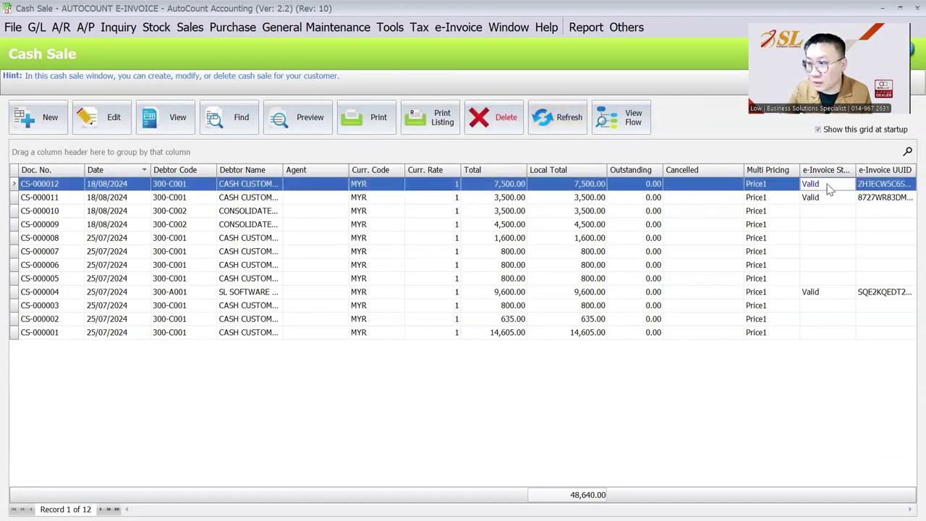
click(304, 119)
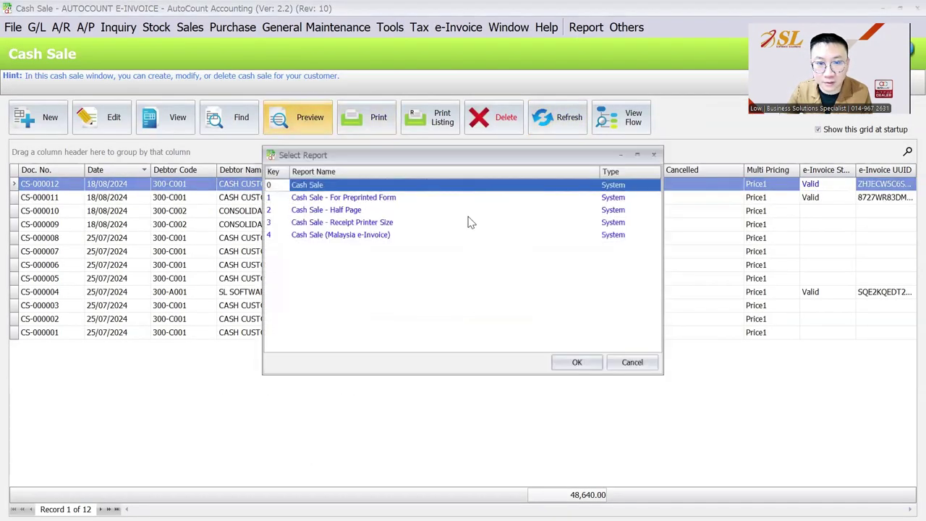
Step: Preview CS-000012 as a Malaysia e-Invoice, check its LHDN validated QR code, then close it
click(390, 235)
click(579, 363)
scroll(548, 267, down, 5)
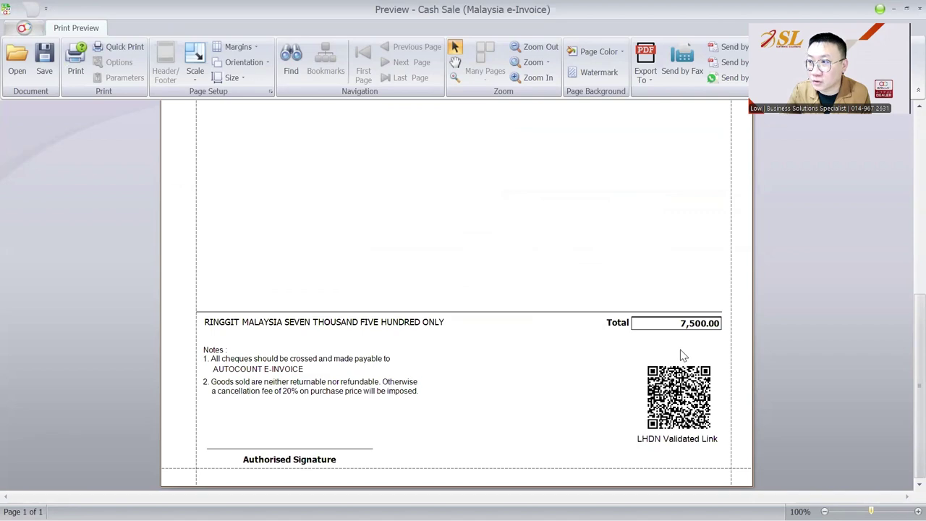
click(918, 9)
click(470, 202)
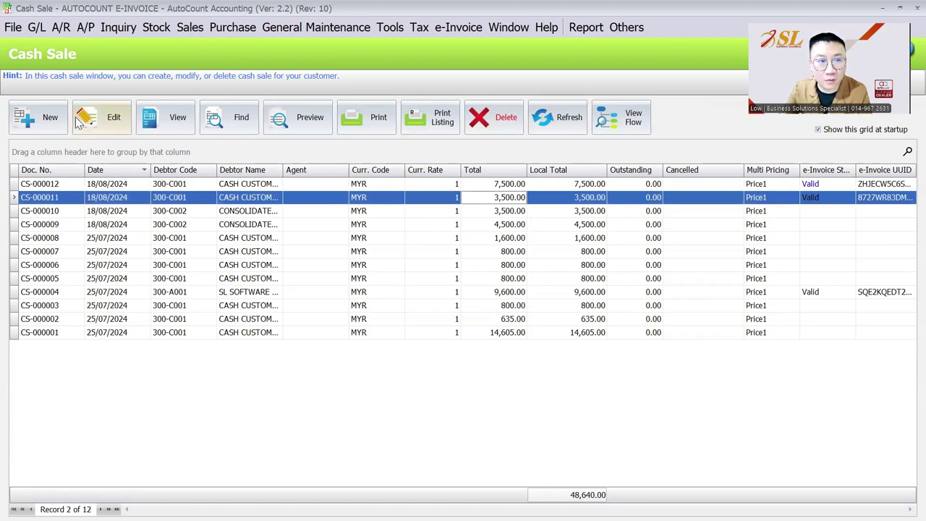
Step: Start a new cash sale with CASH CUSTOMER (300-C001) as the debtor
click(49, 116)
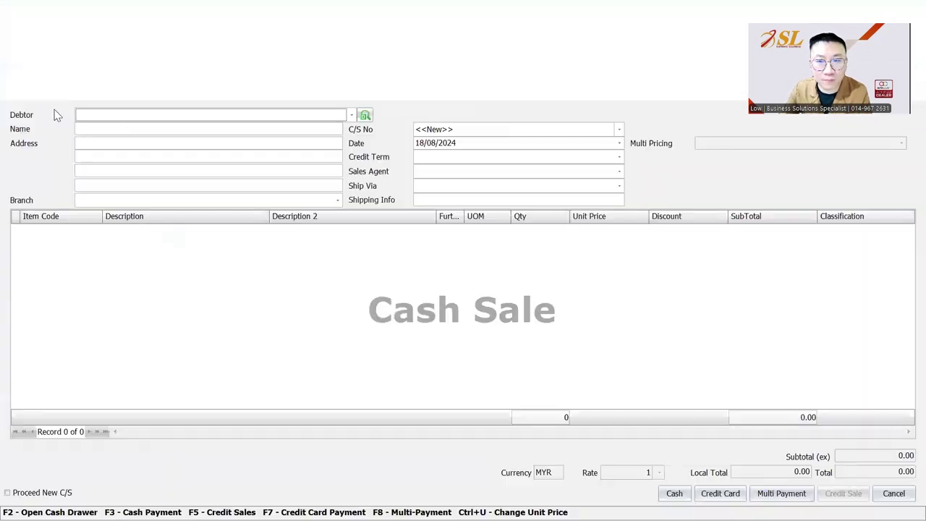
click(351, 116)
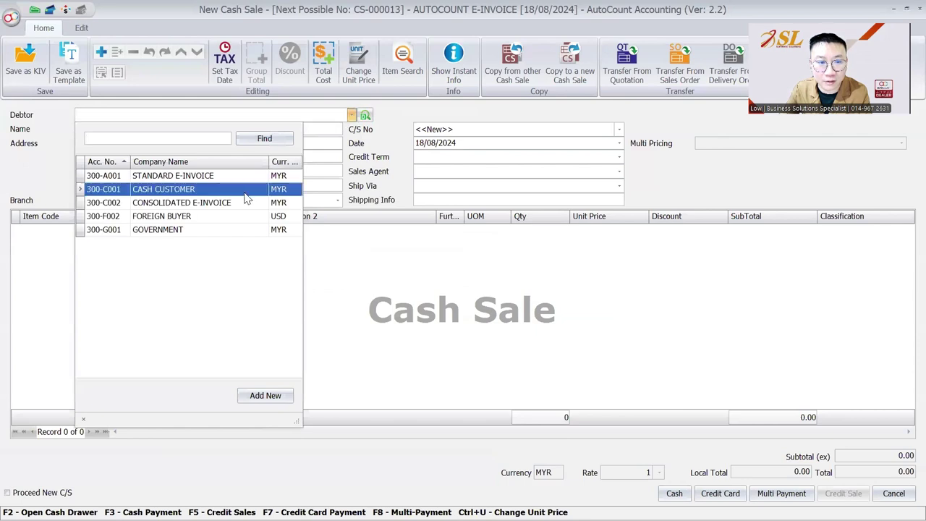
click(245, 191)
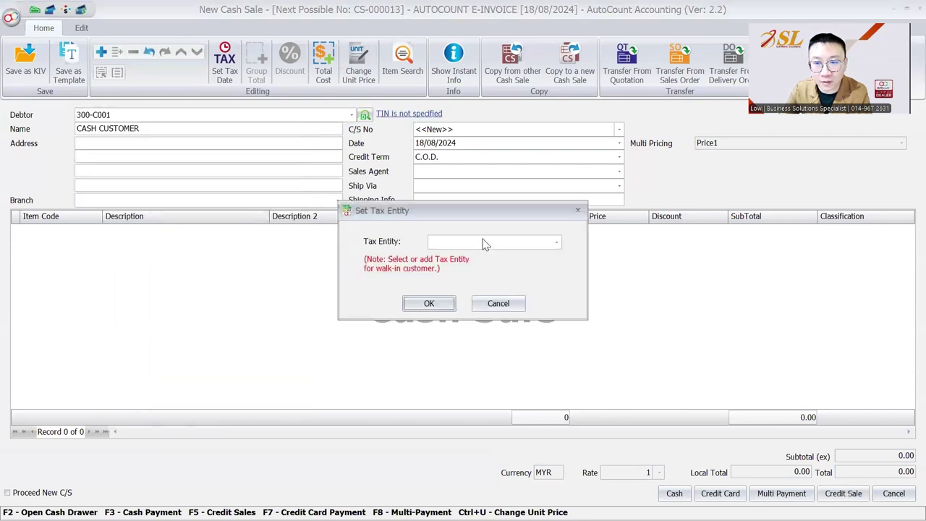
Step: Add a new tax entity with business type Individual and identity type MyKAD
click(486, 243)
click(525, 488)
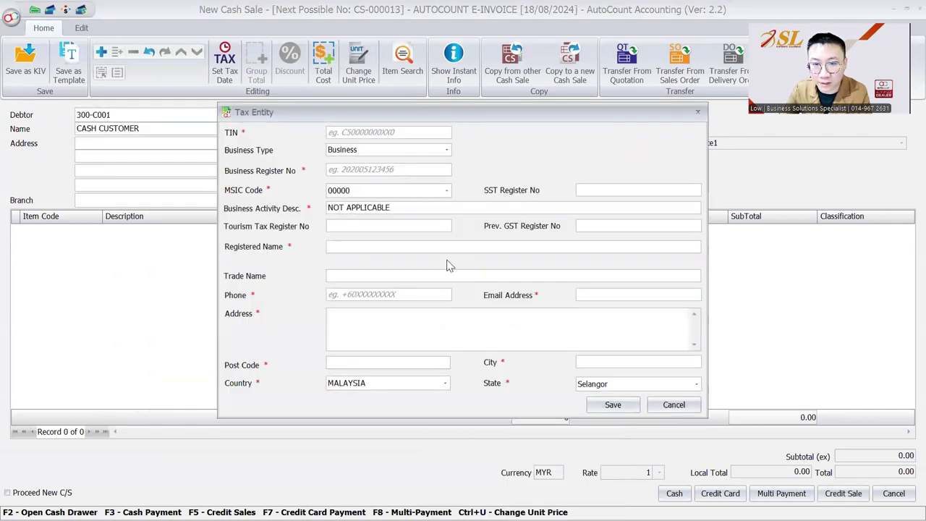
click(407, 151)
click(401, 178)
click(417, 172)
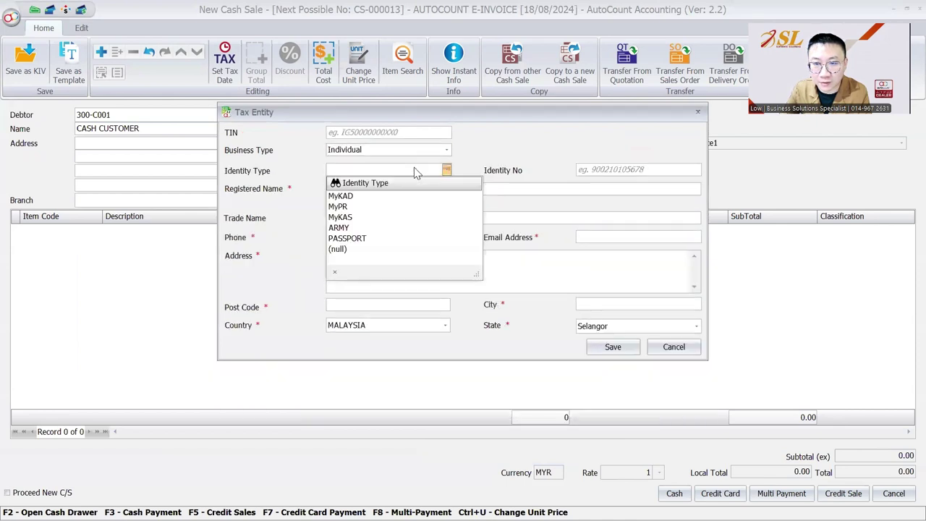
click(340, 196)
Step: Enter the buyer's MyKAD number, registered name, phone number and e-mail address
click(599, 169)
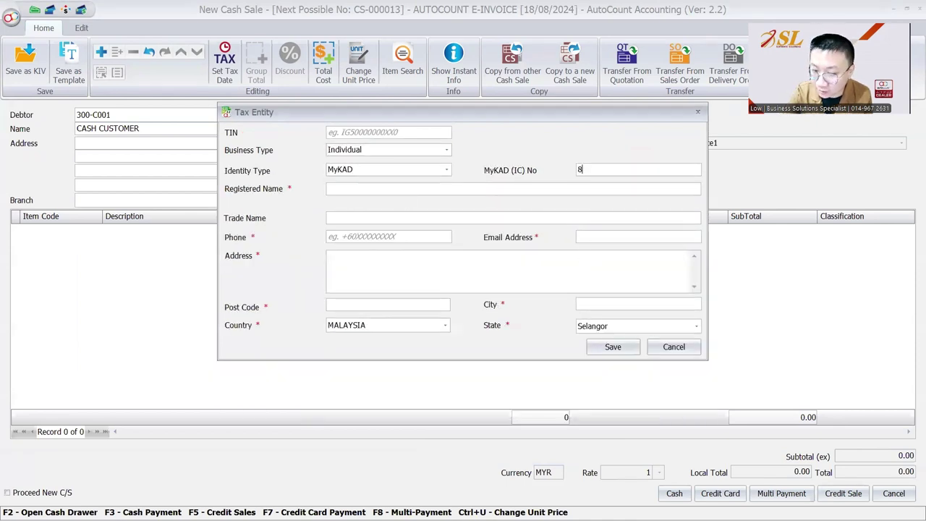
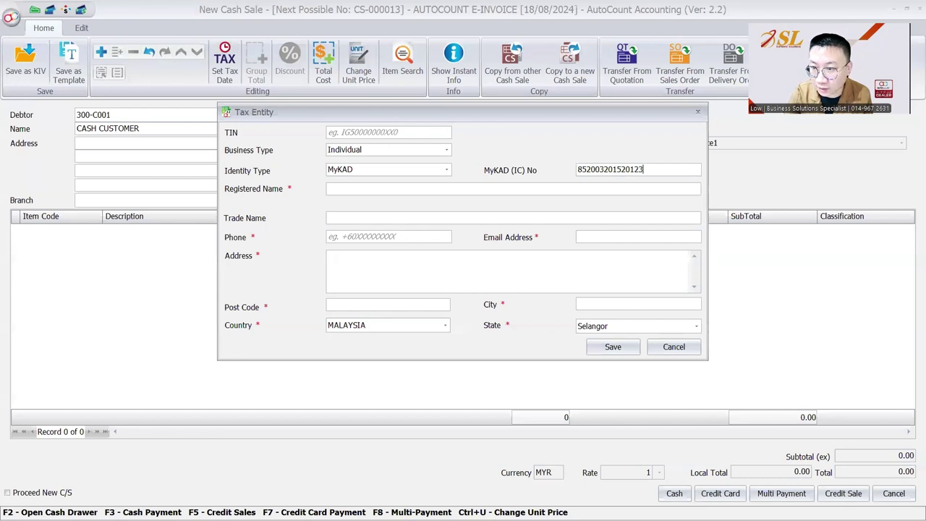
click(421, 186)
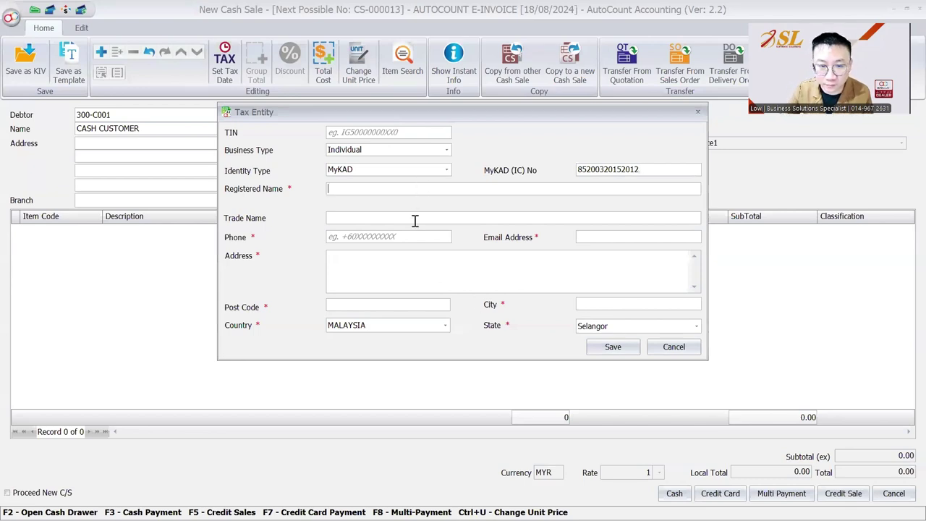
text(shiro)
key(BackSpace)
key(BackSpace)
key(BackSpace)
key(BackSpace)
key(BackSpace)
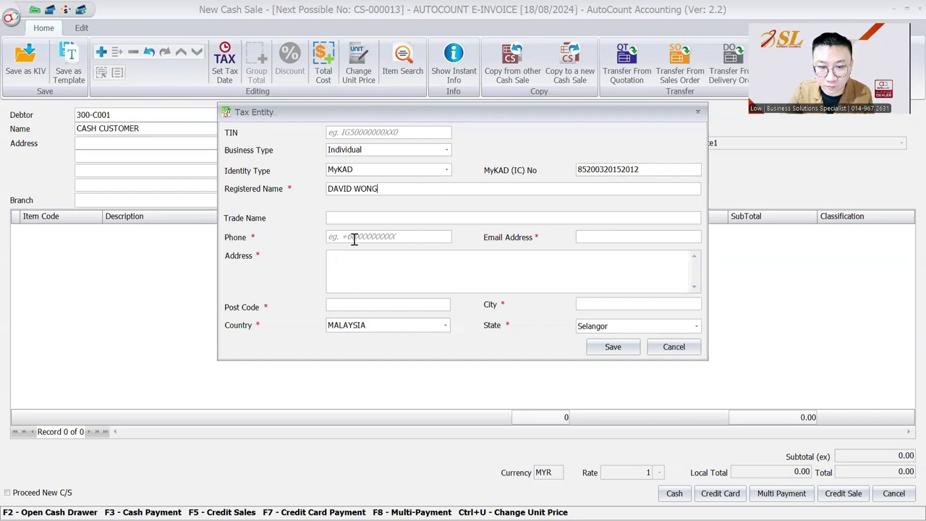
click(356, 238)
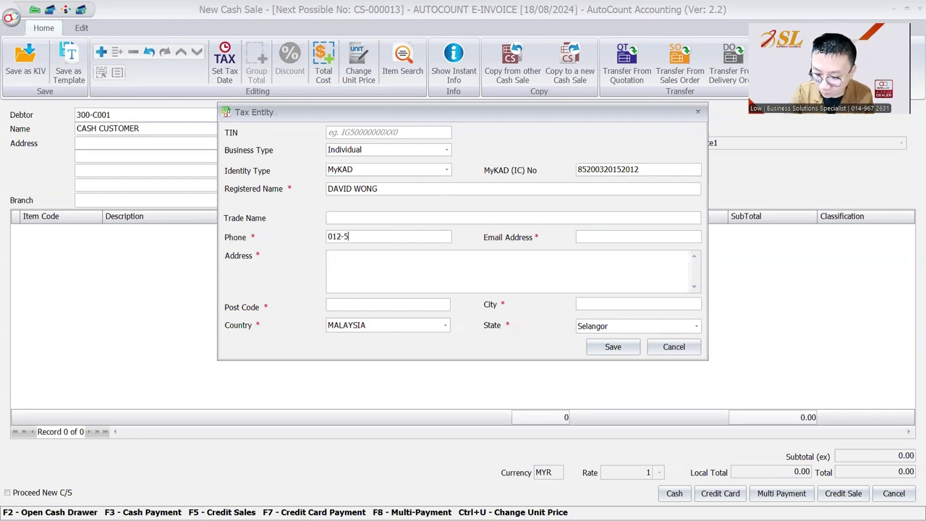
click(622, 237)
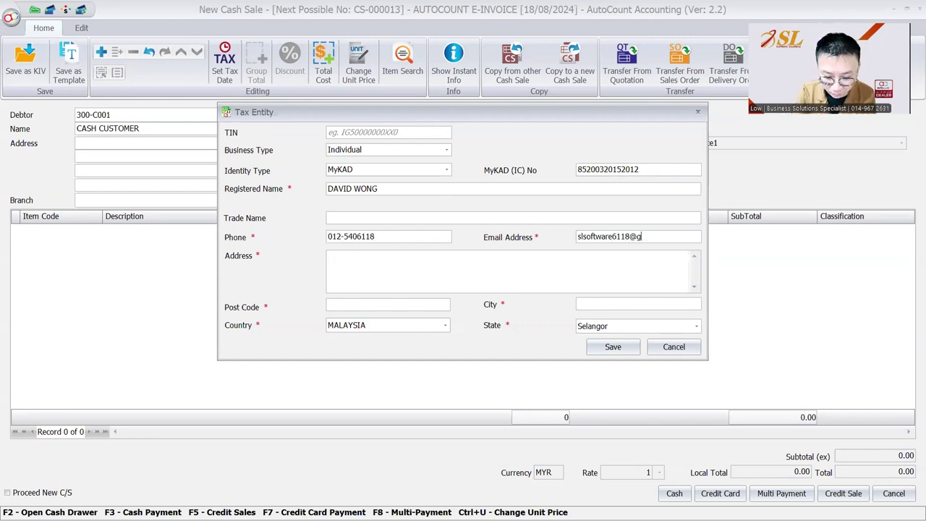
Step: Fill in the buyer's street address, post code, state and city, then save and confirm the tax entity
key(Tab)
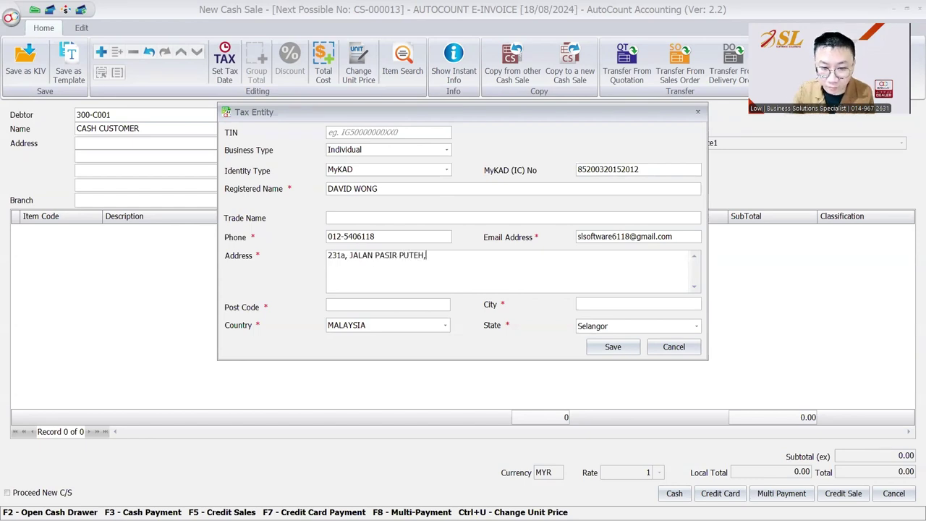
click(432, 308)
text(31650)
click(619, 331)
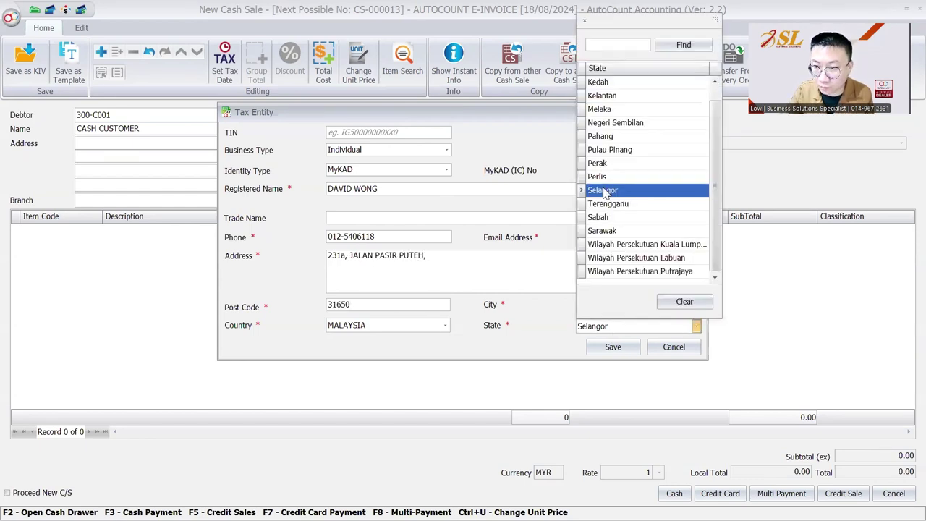
click(601, 168)
click(591, 301)
text(IPOH)
click(633, 347)
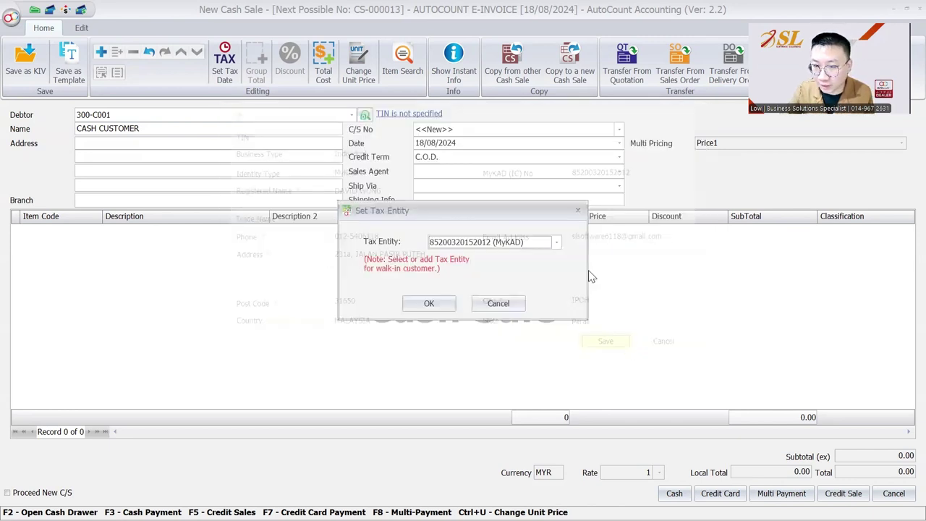
click(427, 301)
click(299, 263)
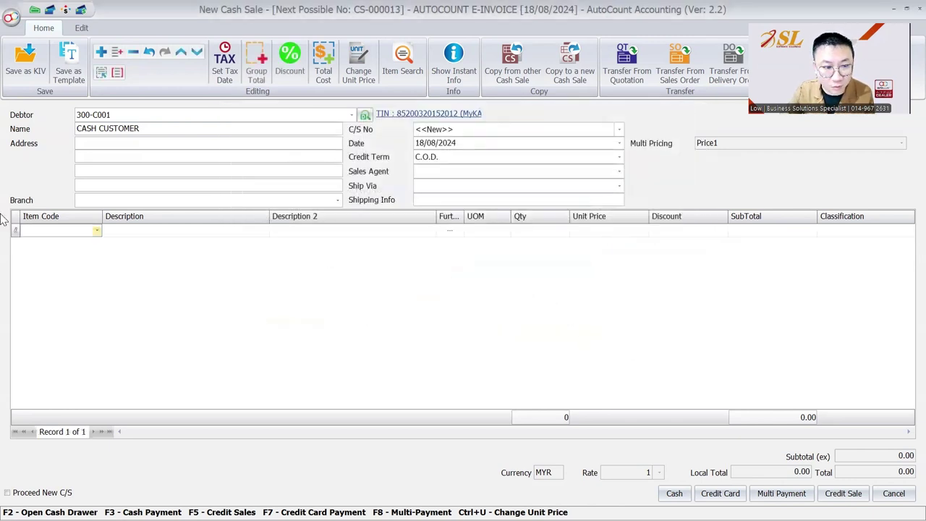
Step: Add an item line of 25 STANDARD ITEM at unit price 30.00
click(61, 231)
click(62, 233)
click(47, 319)
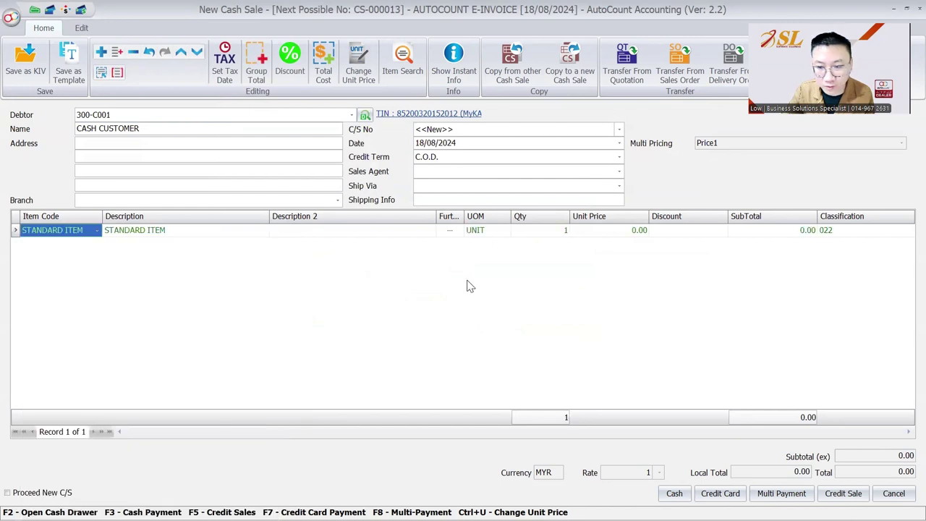
click(566, 231)
text(25)
key(Tab)
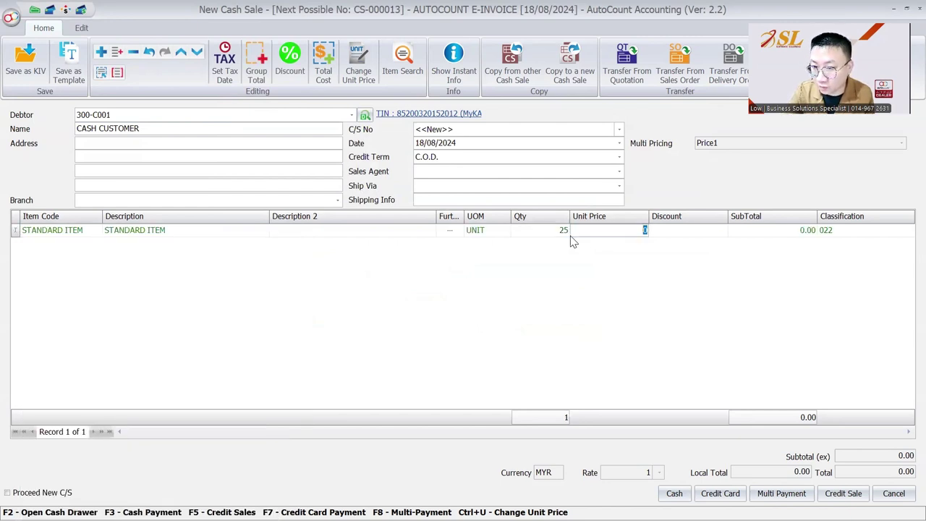
text(30)
key(Tab)
Step: Pay 800 in cash to save CS-000013, then refresh the list to see its Invalid e-invoice status
click(674, 493)
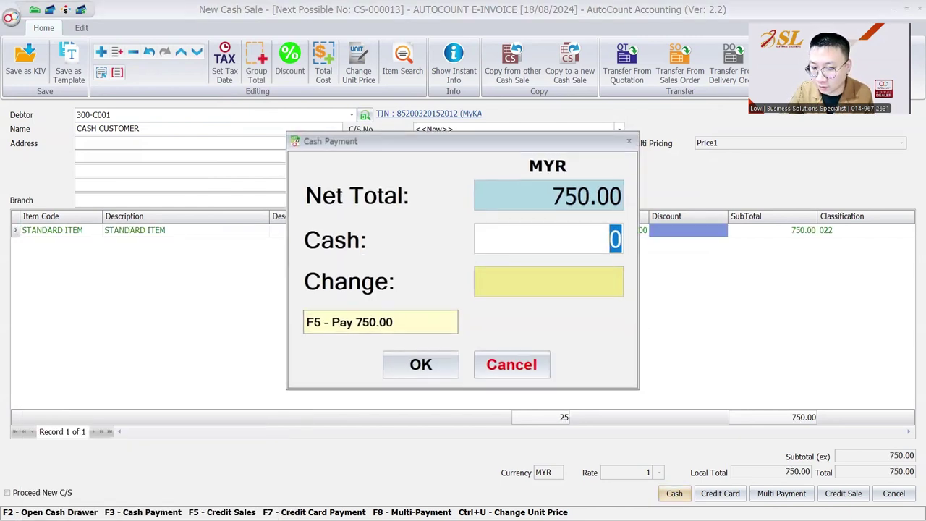
text(800)
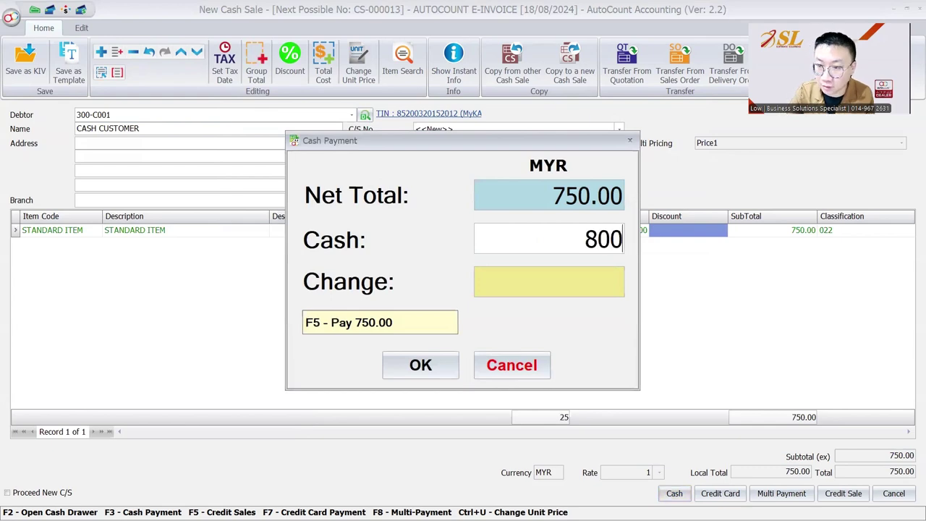
click(412, 375)
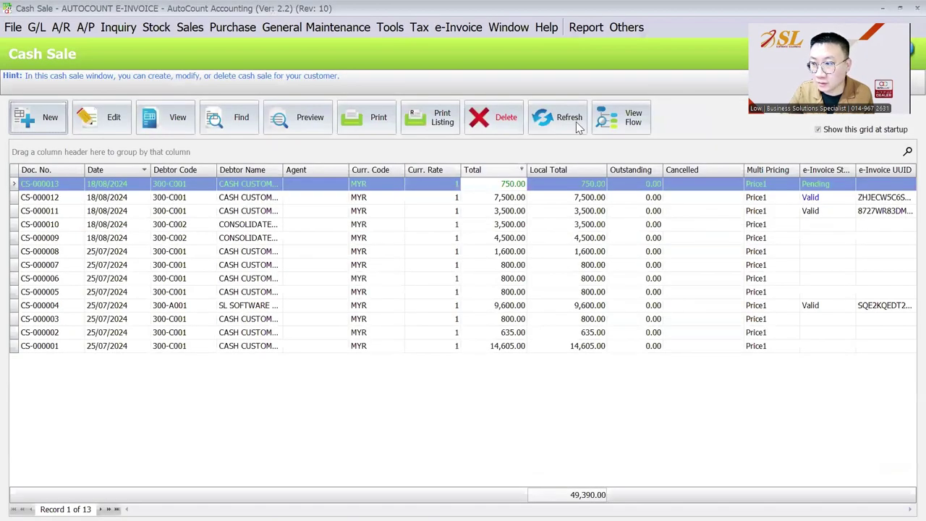
click(577, 124)
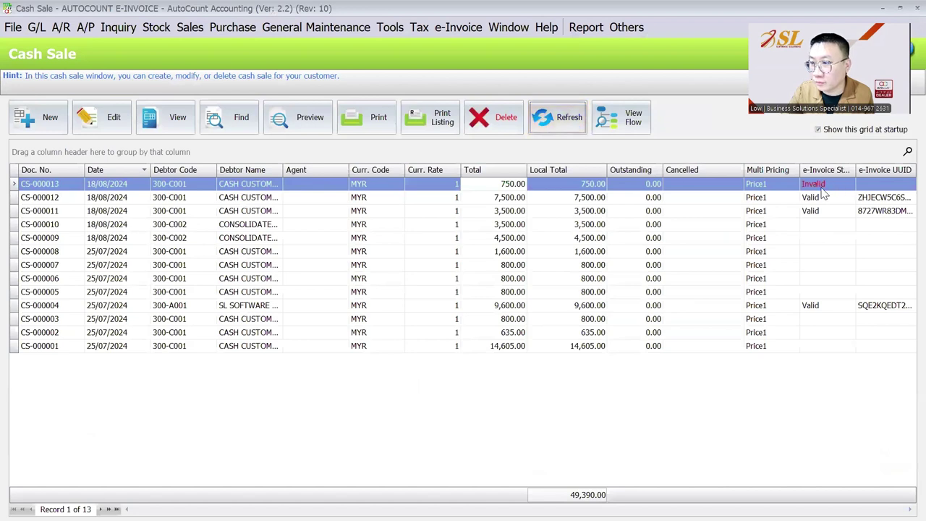
click(825, 186)
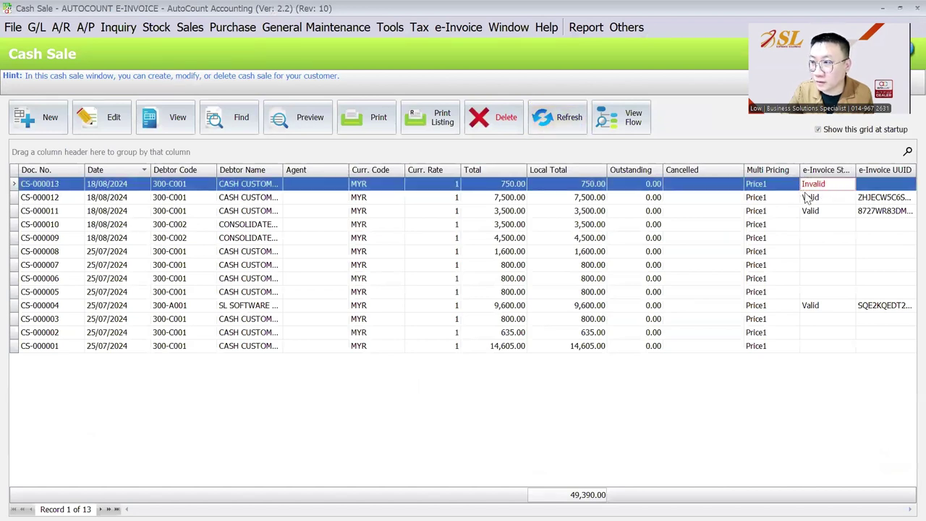